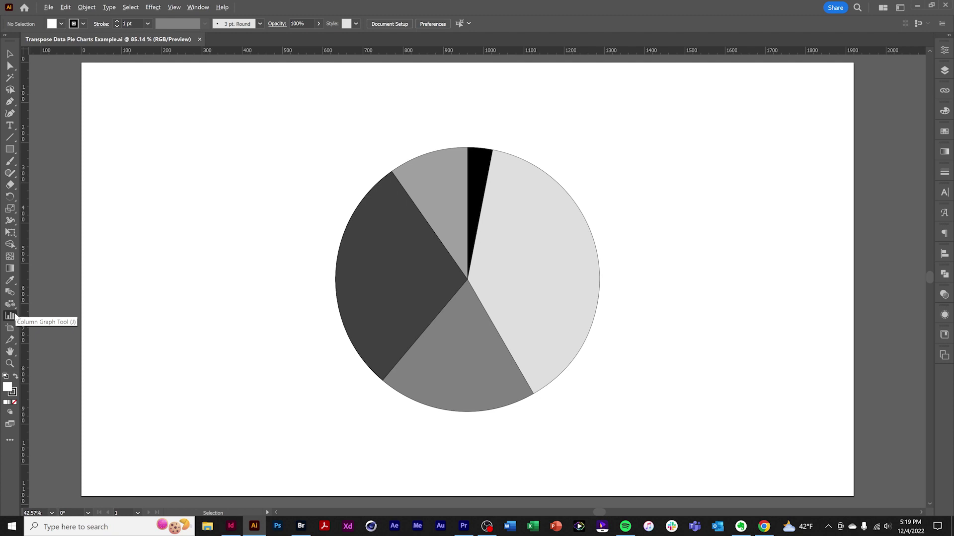
pyautogui.keyDown('alt'); pyautogui.click(16, 317); pyautogui.keyUp('alt')
pyautogui.keyDown('alt'); pyautogui.click(16, 318); pyautogui.keyUp('alt')
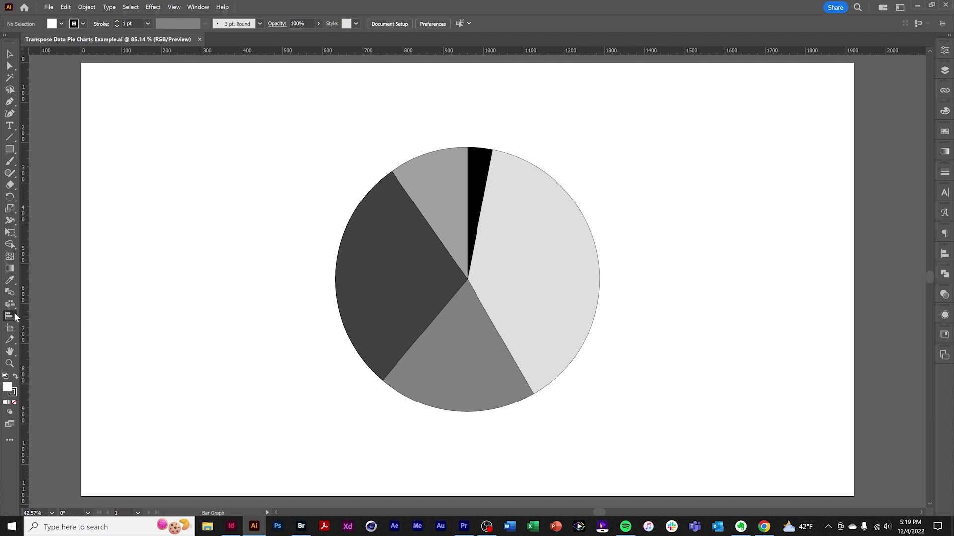
pyautogui.keyDown('alt'); pyautogui.click(15, 317); pyautogui.keyUp('alt')
pyautogui.keyDown('alt'); pyautogui.click(16, 318); pyautogui.keyUp('alt')
pyautogui.keyDown('alt'); pyautogui.click(15, 317); pyautogui.keyUp('alt')
pyautogui.keyDown('alt'); pyautogui.click(16, 318); pyautogui.keyUp('alt')
pyautogui.keyDown('alt'); pyautogui.click(15, 318); pyautogui.keyUp('alt')
pyautogui.keyDown('alt'); pyautogui.click(16, 318); pyautogui.keyUp('alt')
pyautogui.keyDown('alt'); pyautogui.click(15, 318); pyautogui.keyUp('alt')
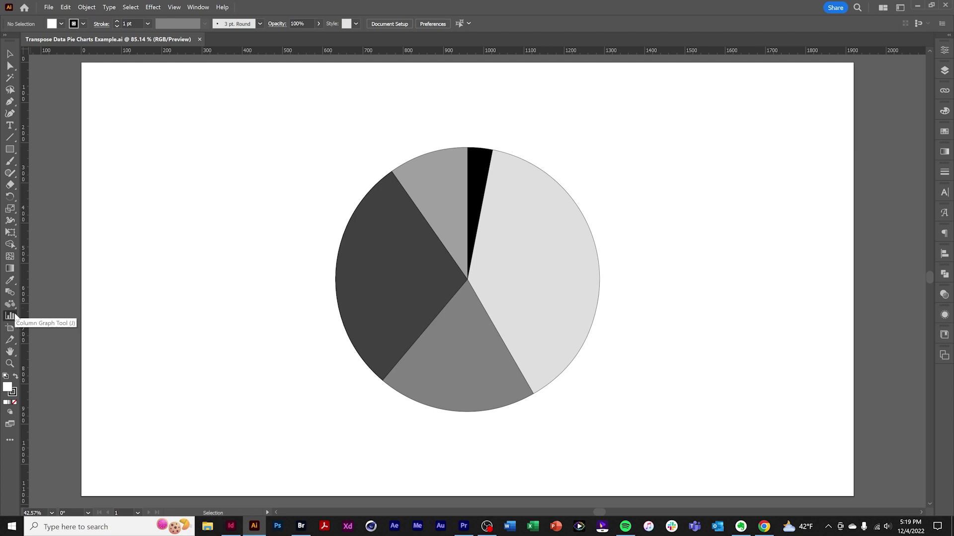
pyautogui.keyDown('alt'); pyautogui.click(15, 314); pyautogui.keyUp('alt')
pyautogui.keyDown('alt'); pyautogui.click(13, 313); pyautogui.keyUp('alt')
pyautogui.keyDown('alt'); pyautogui.click(14, 315); pyautogui.keyUp('alt')
pyautogui.keyDown('alt'); pyautogui.click(14, 316); pyautogui.keyUp('alt')
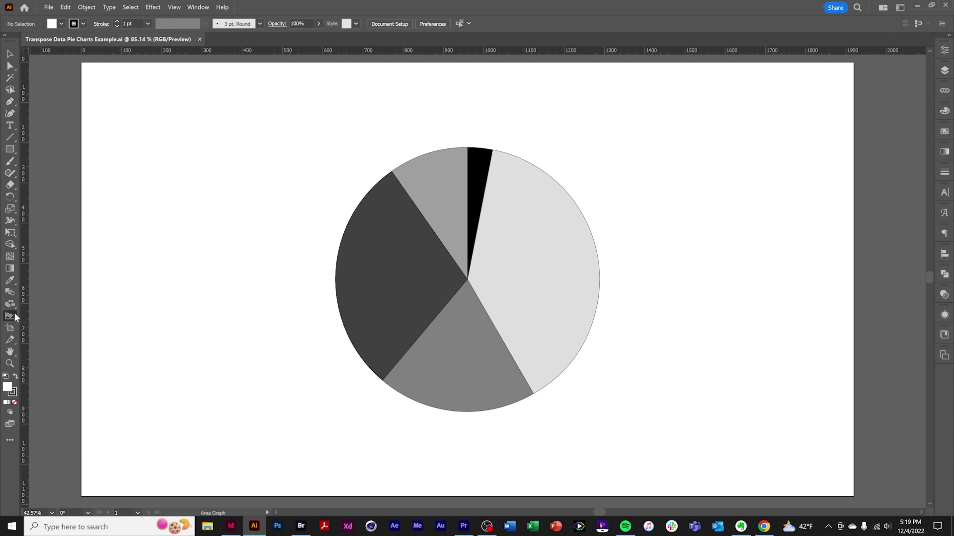
pyautogui.keyDown('alt'); pyautogui.click(14, 314); pyautogui.keyUp('alt')
pyautogui.keyDown('alt'); pyautogui.click(14, 315); pyautogui.keyUp('alt')
pyautogui.keyDown('alt'); pyautogui.click(14, 314); pyautogui.keyUp('alt')
pyautogui.keyDown('alt'); pyautogui.click(14, 316); pyautogui.keyUp('alt')
pyautogui.press('v')
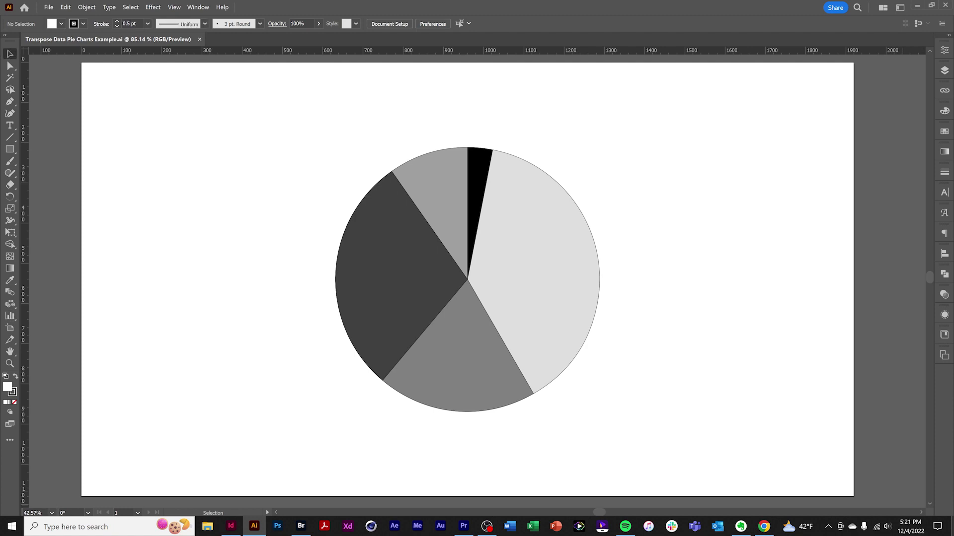
# - Transpose the pie chart's rows and columns in Graph Data so it splits into five small pies
pyautogui.click(526, 254)
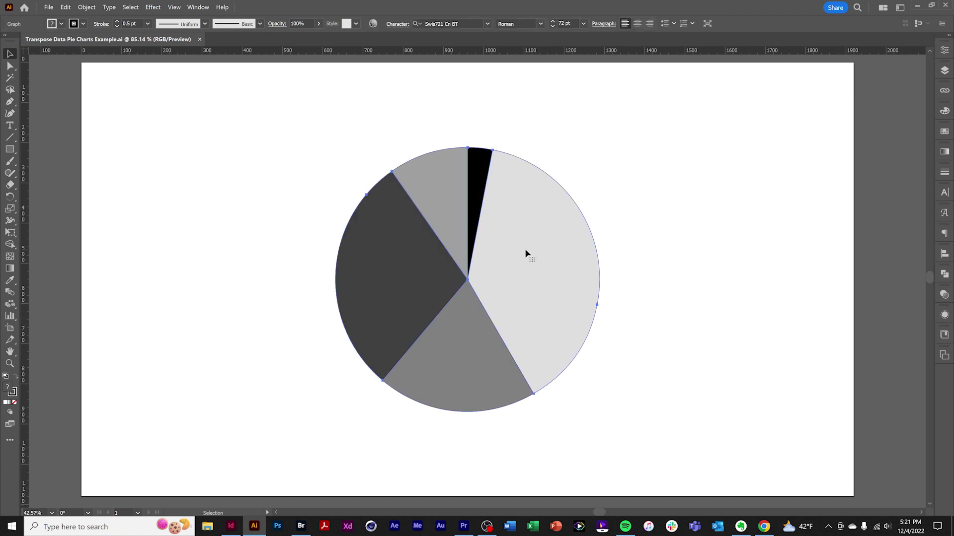
pyautogui.rightClick(525, 253)
pyautogui.click(555, 337)
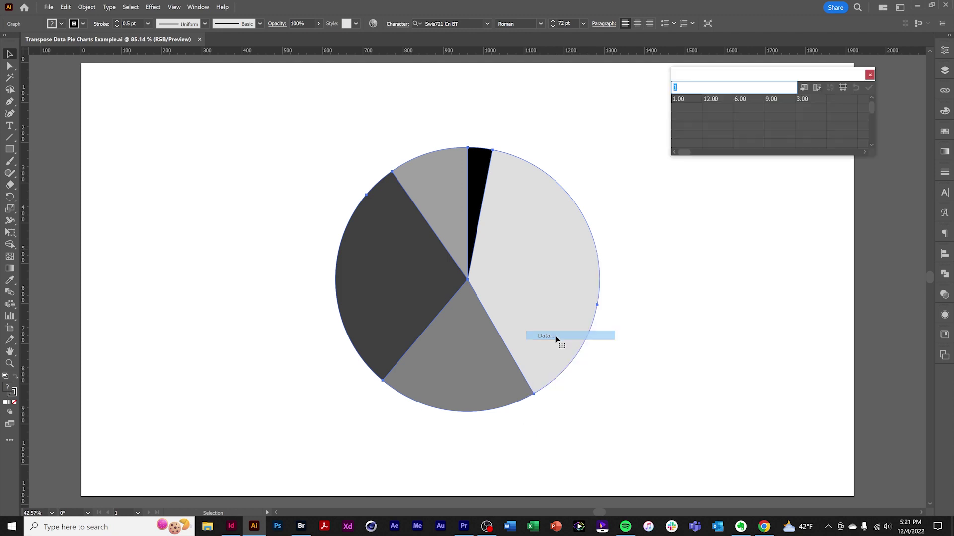
pyautogui.click(816, 87)
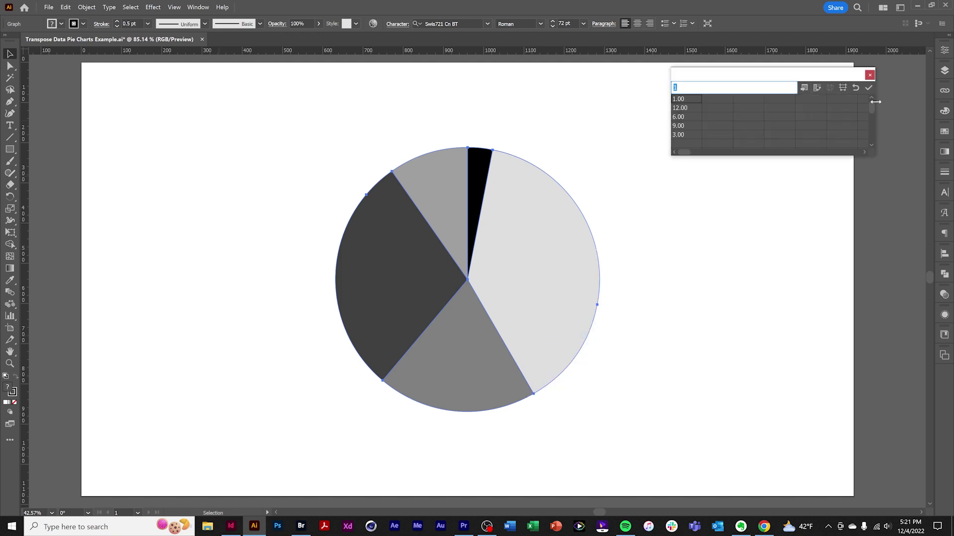
pyautogui.click(868, 88)
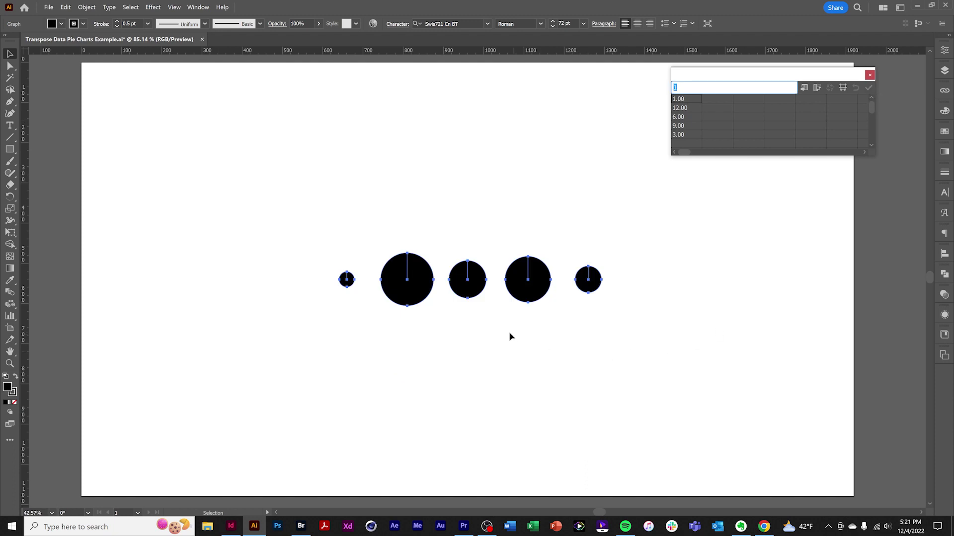
pyautogui.click(633, 335)
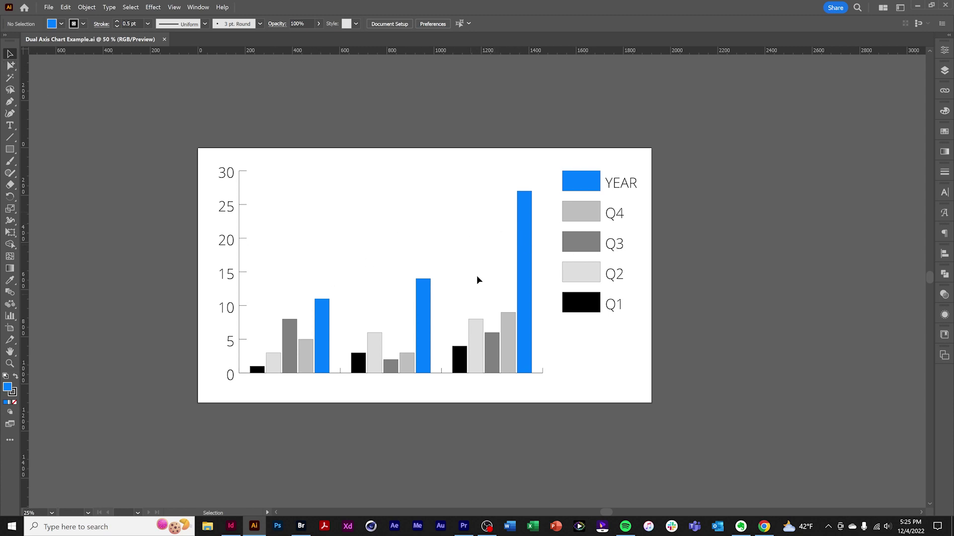
# - Group-select all the YEAR bars together with the YEAR legend swatch
pyautogui.click(10, 65)
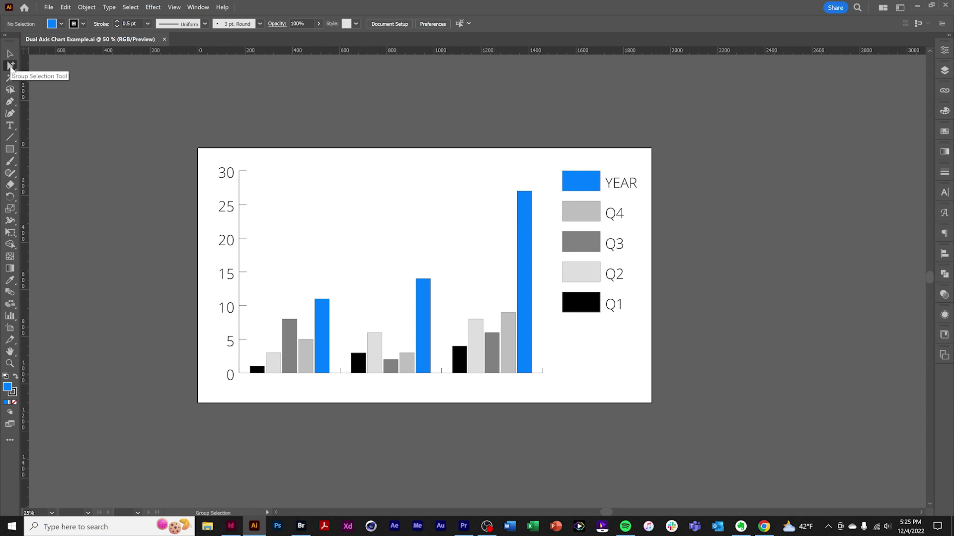
pyautogui.click(324, 326)
pyautogui.click(324, 325)
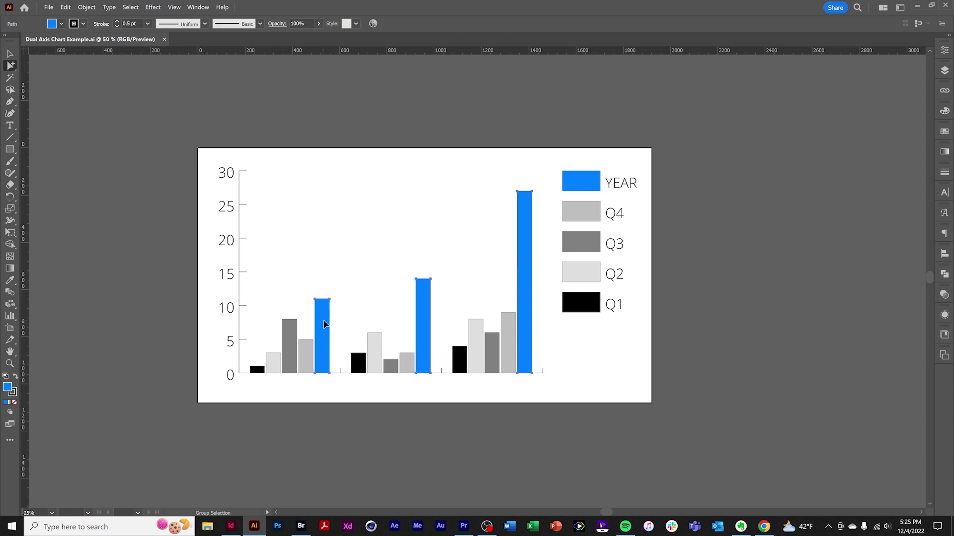
pyautogui.click(323, 325)
# - Set the YEAR series to a Line graph with its value axis On Right Side
pyautogui.doubleClick(10, 316)
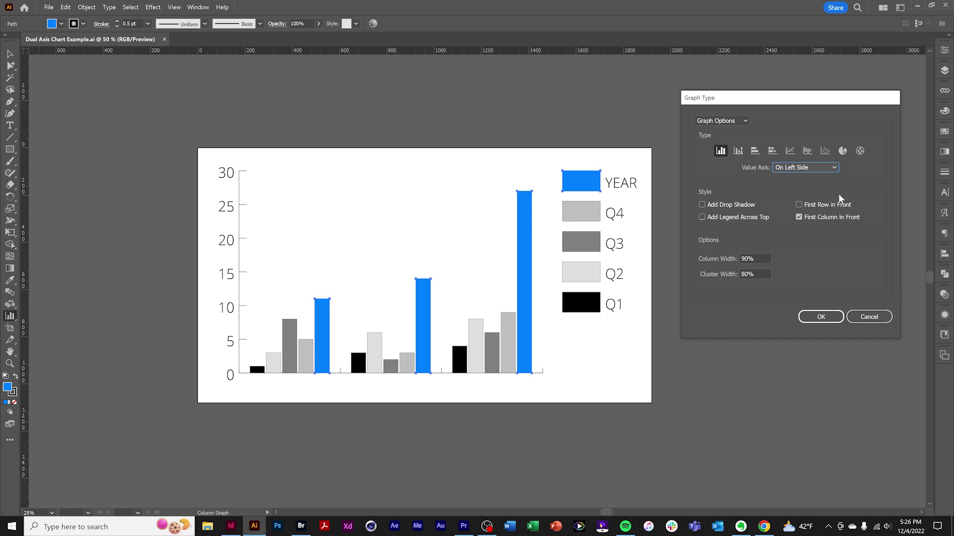
pyautogui.click(834, 171)
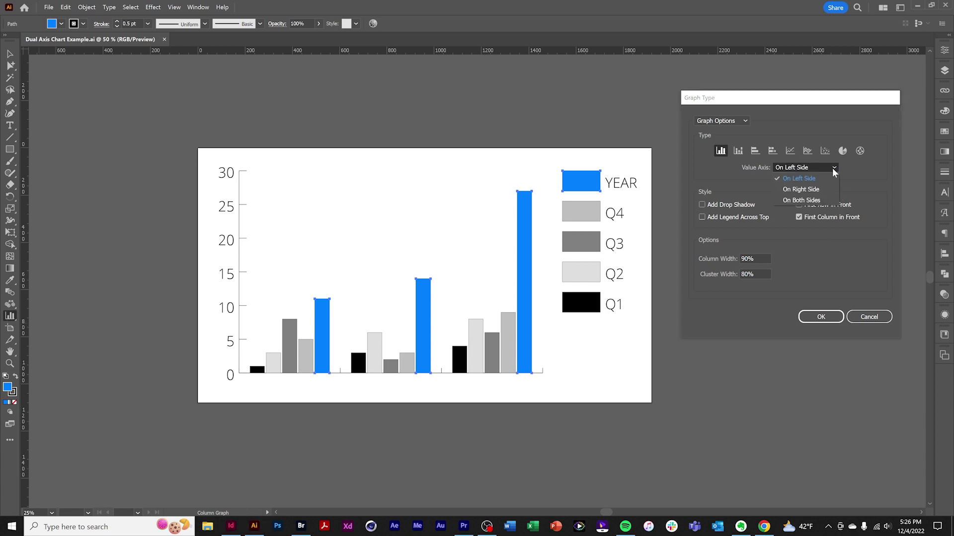
pyautogui.click(815, 187)
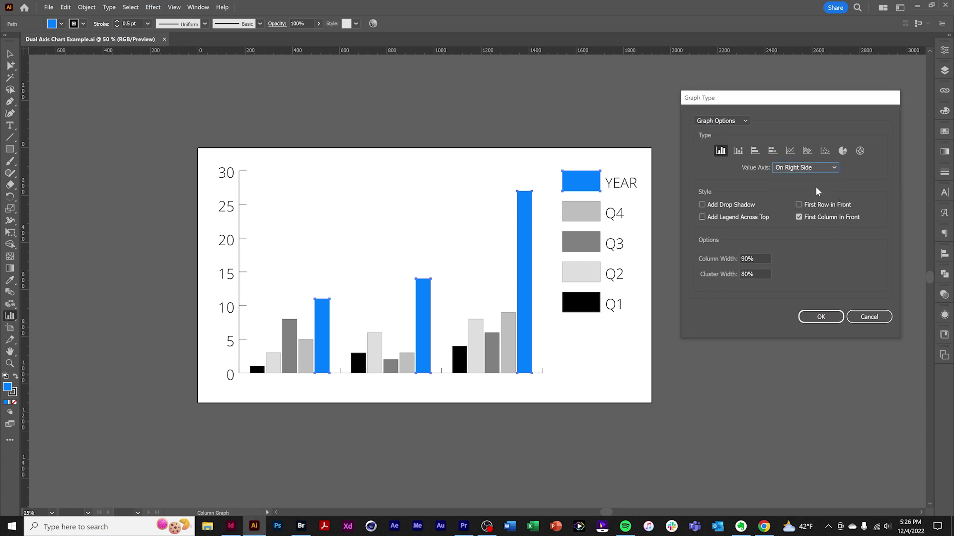
pyautogui.click(790, 151)
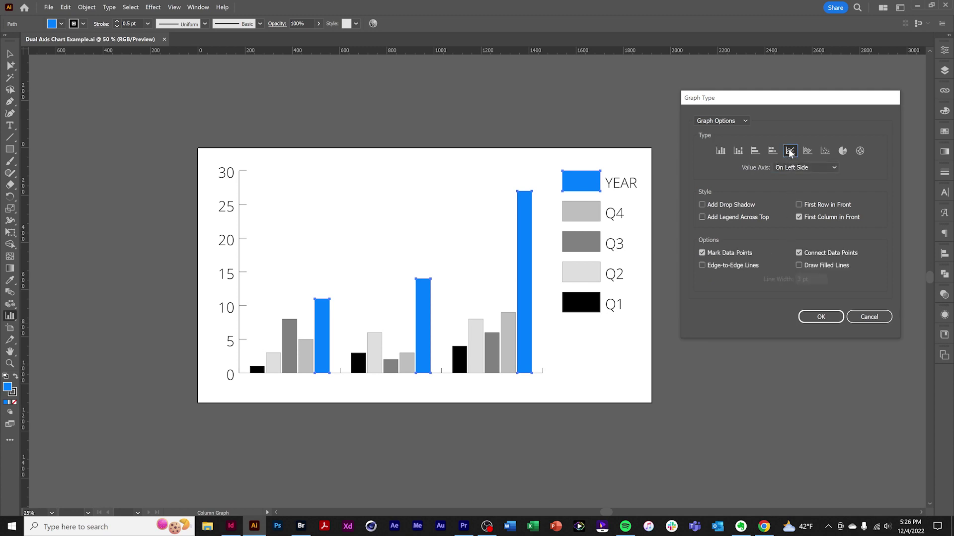
pyautogui.click(818, 165)
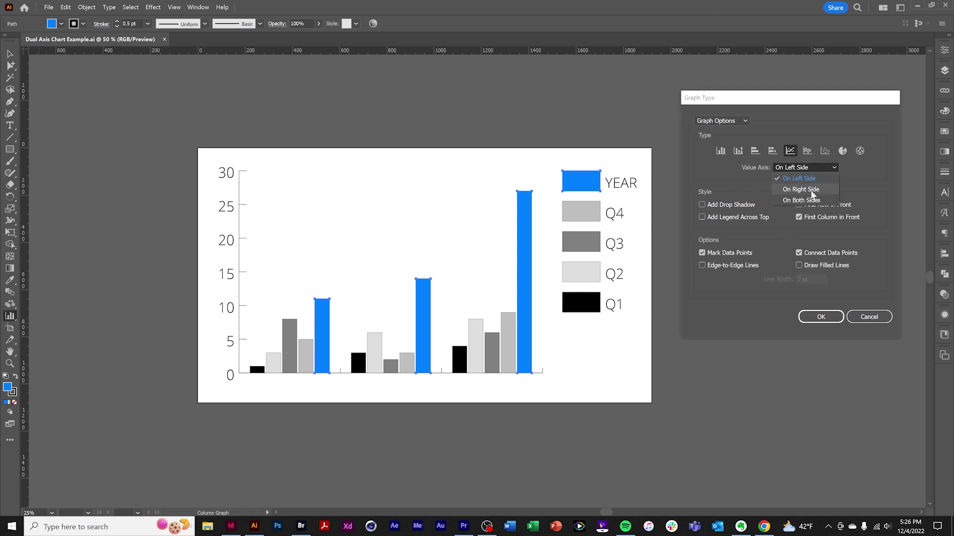
pyautogui.click(813, 187)
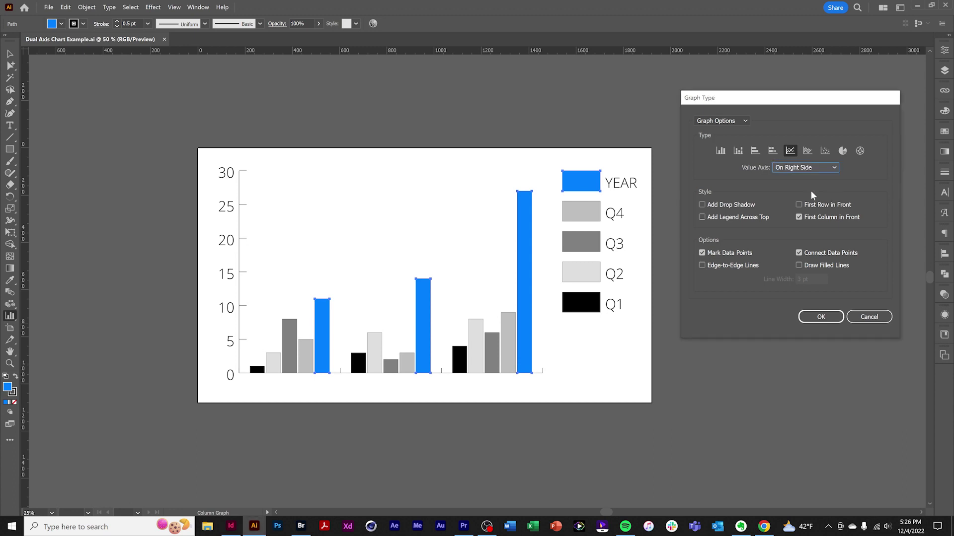
pyautogui.click(836, 319)
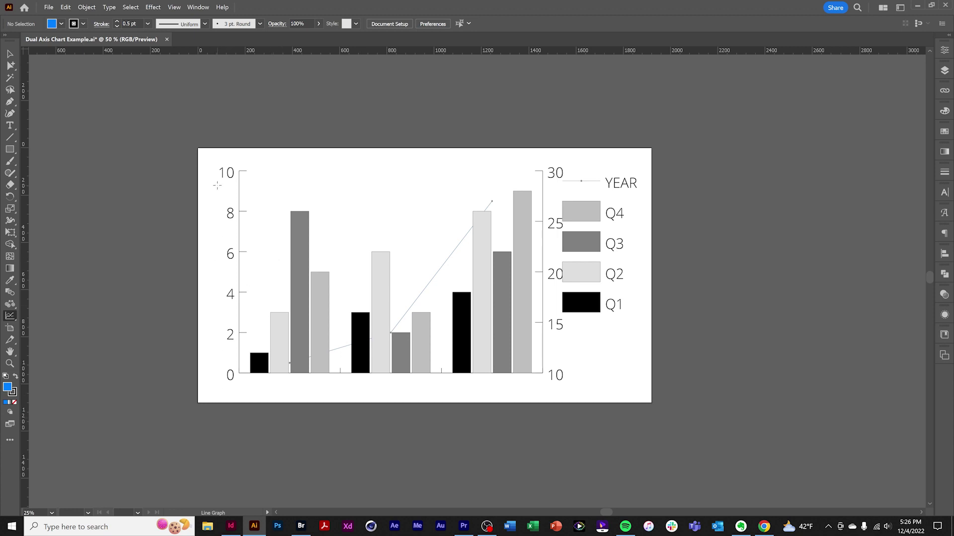
# - Set the YEAR line and legend's value axis to On Left Side, then deselect
pyautogui.keyDown('alt'); pyautogui.click(11, 65); pyautogui.keyUp('alt')
pyautogui.click(431, 286)
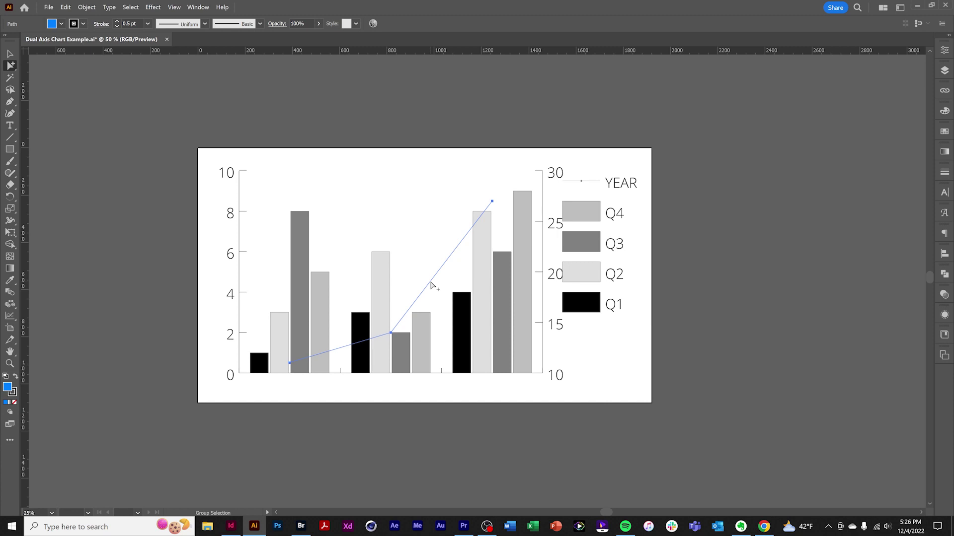
pyautogui.click(431, 286)
pyautogui.doubleClick(10, 316)
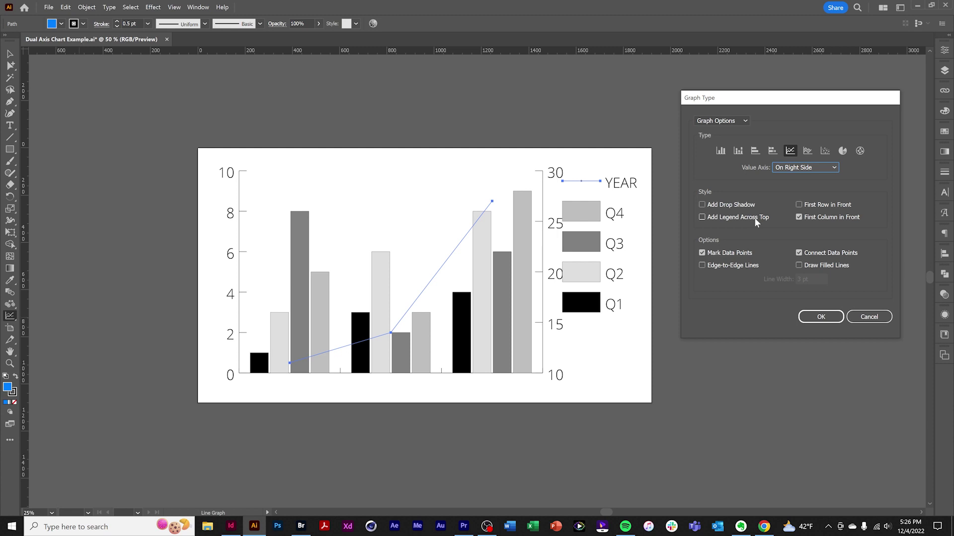
pyautogui.click(835, 165)
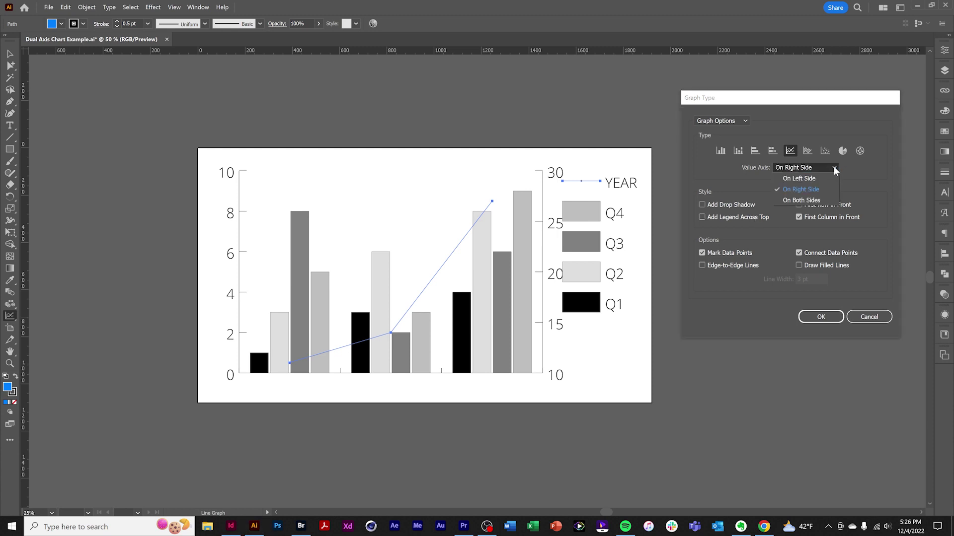
pyautogui.click(818, 174)
pyautogui.click(822, 316)
pyautogui.click(10, 54)
pyautogui.click(195, 199)
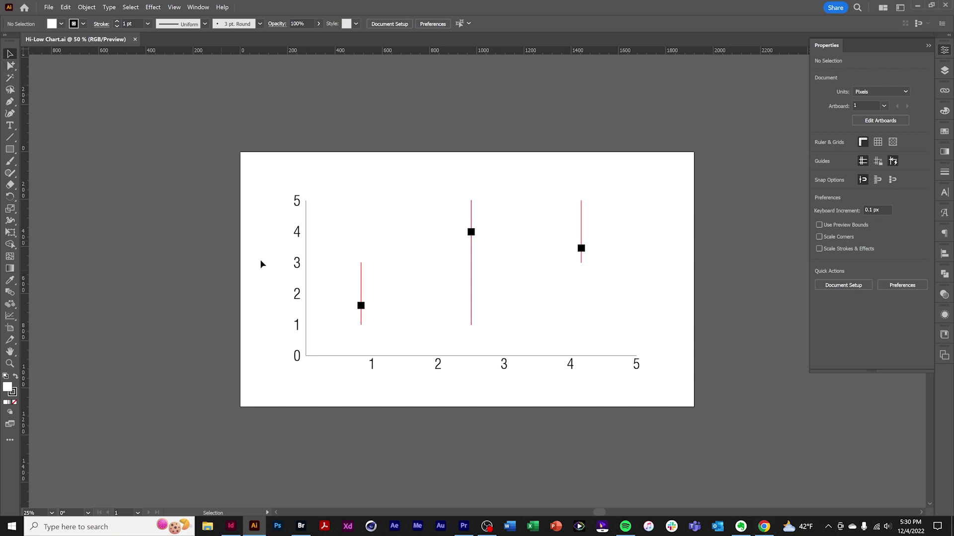
# - Select the Hi-Low chart and pick the Free Transform tool
pyautogui.click(300, 206)
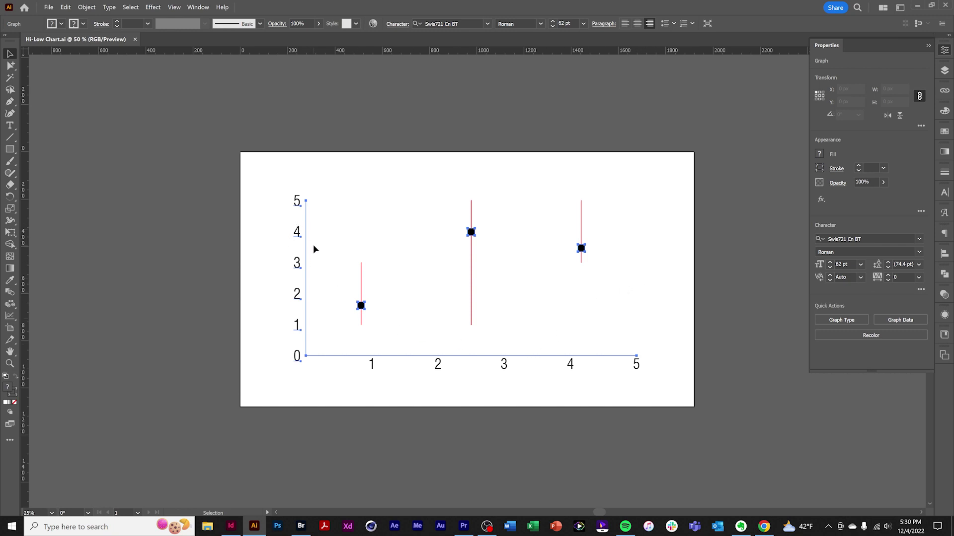
pyautogui.click(10, 233)
pyautogui.press('v')
pyautogui.press('F7')
pyautogui.press('Left')
pyautogui.press('Left')
pyautogui.press('Left')
pyautogui.press('Left')
pyautogui.press('Left')
pyautogui.press('Left')
pyautogui.press('Left')
pyautogui.press('Left')
pyautogui.press('Left')
pyautogui.press('Left')
pyautogui.press('Left')
pyautogui.press('Left')
pyautogui.press('Left')
pyautogui.press('Left')
pyautogui.press('Left')
pyautogui.press('Left')
pyautogui.press('Left')
pyautogui.press('Left')
pyautogui.press('Left')
pyautogui.press('Left')
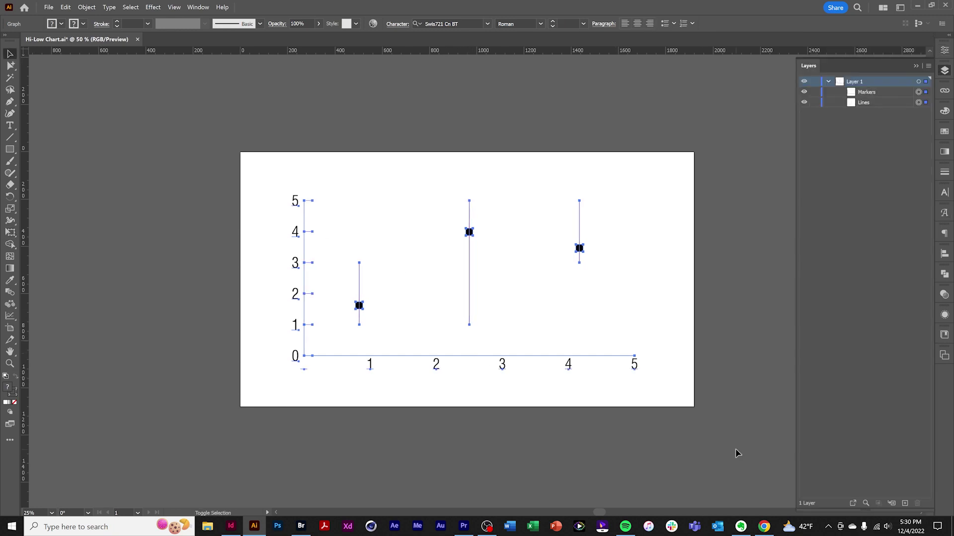
pyautogui.press('Left')
pyautogui.press('Left')
pyautogui.press('Left')
pyautogui.press('Right')
pyautogui.press('Right')
pyautogui.press('Right')
pyautogui.press('Right')
pyautogui.press('Right')
pyautogui.press('Right')
pyautogui.press('Right')
pyautogui.press('Right')
pyautogui.press('Right')
pyautogui.press('Right')
pyautogui.press('Right')
pyautogui.press('Right')
pyautogui.press('Right')
pyautogui.press('Right')
pyautogui.press('Right')
pyautogui.press('Right')
pyautogui.press('Up')
pyautogui.press('Up')
pyautogui.press('Up')
pyautogui.press('Up')
pyautogui.press('Up')
pyautogui.press('Up')
pyautogui.press('Up')
pyautogui.press('Up')
pyautogui.press('Up')
pyautogui.press('Up')
pyautogui.press('Up')
pyautogui.press('Up')
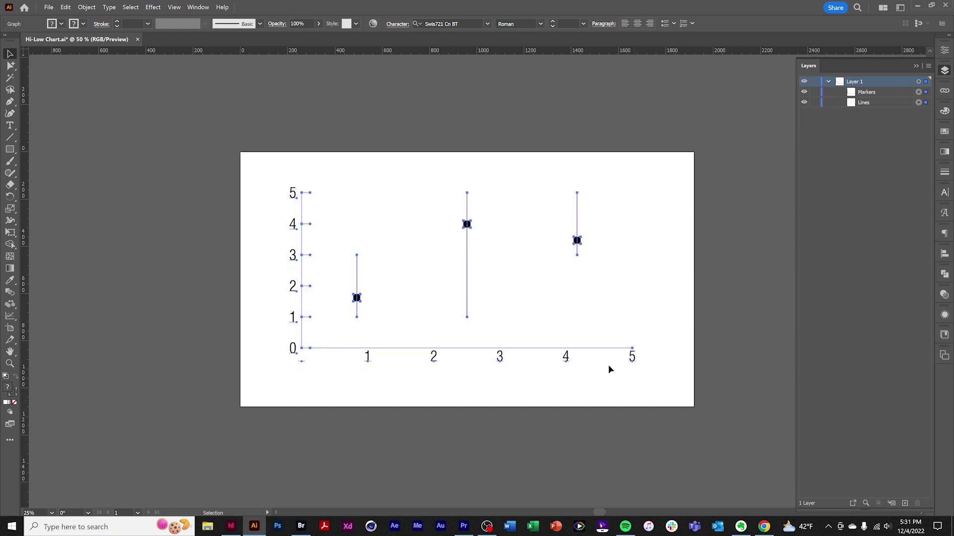
pyautogui.click(87, 7)
pyautogui.moveTo(95, 18)
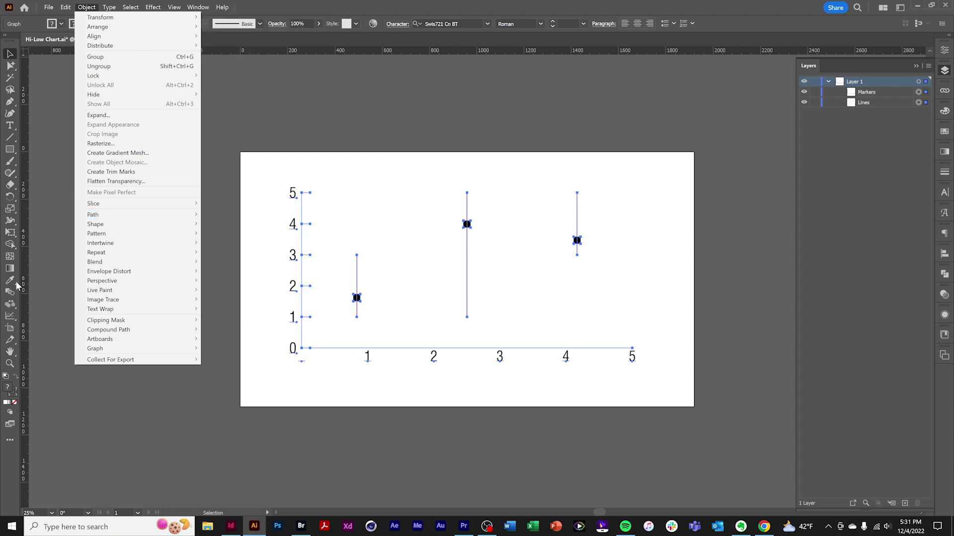
pyautogui.click(55, 110)
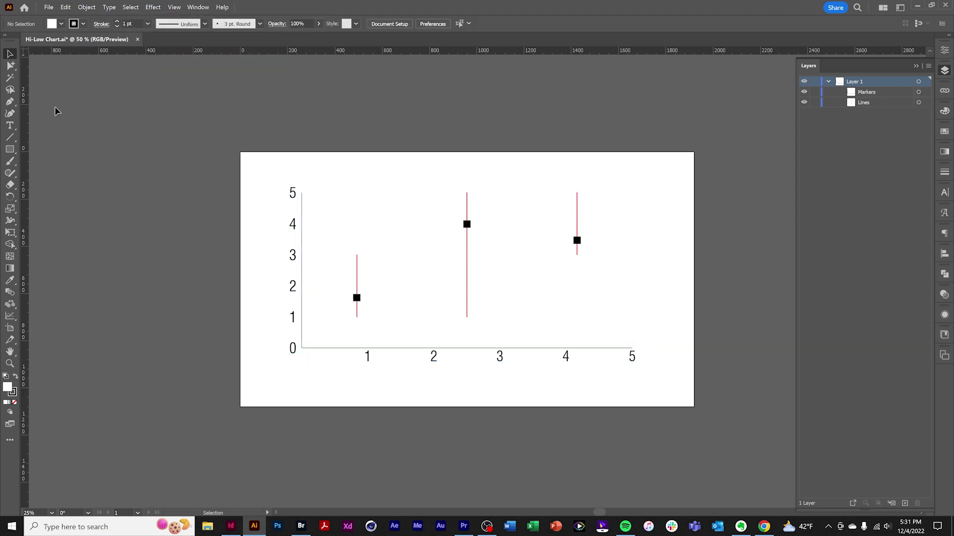
# - Select the whole chart, cancel the Scale dialog unchanged, and open the Align panel
pyautogui.hotkey('ctrl', 'a')
pyautogui.doubleClick(11, 209)
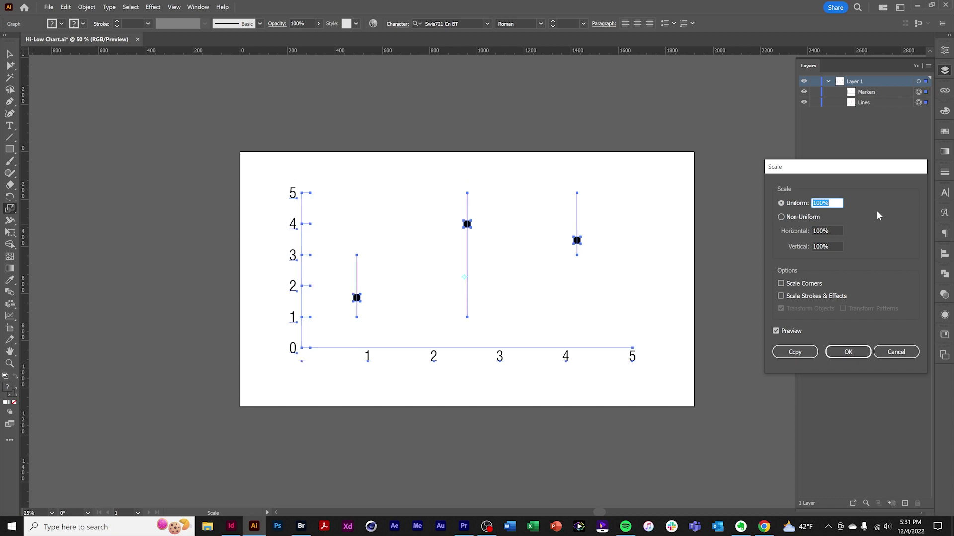
pyautogui.click(828, 353)
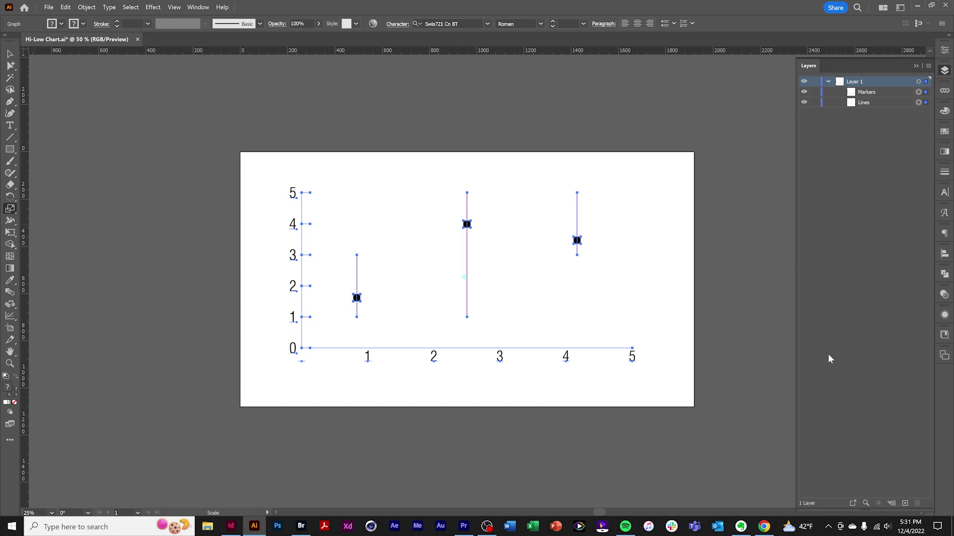
pyautogui.click(944, 254)
pyautogui.press('v')
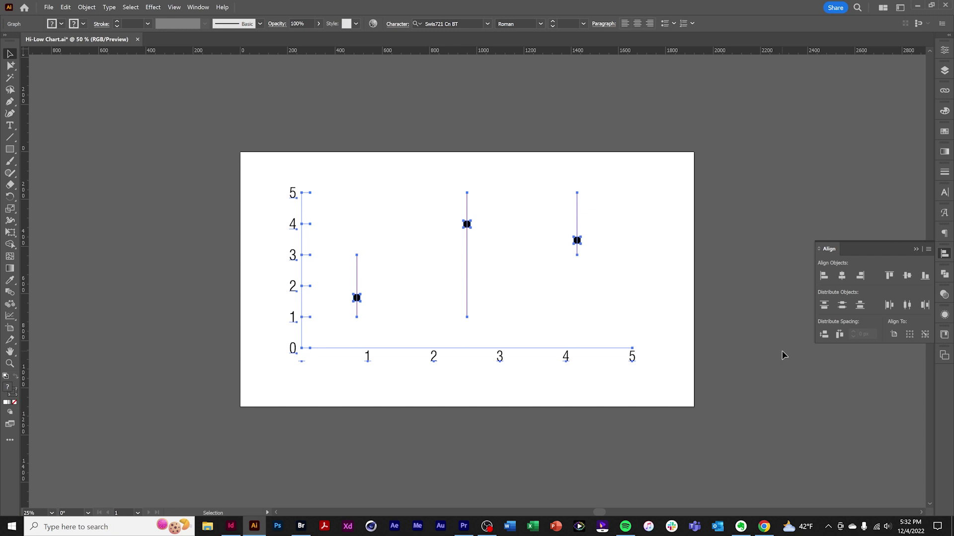
# - Scale the first data point's square marker uniformly to 180%
pyautogui.click(36, 82)
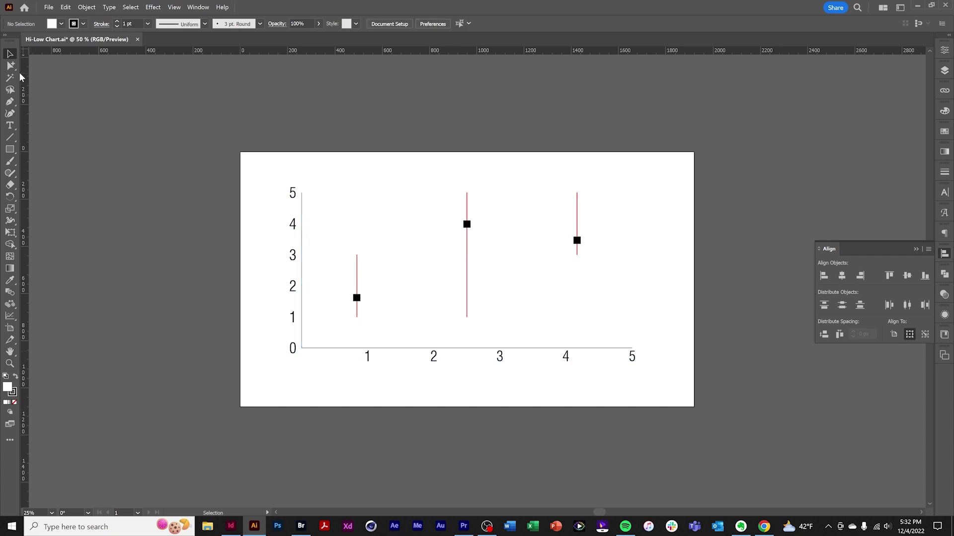
pyautogui.click(11, 65)
pyautogui.click(357, 298)
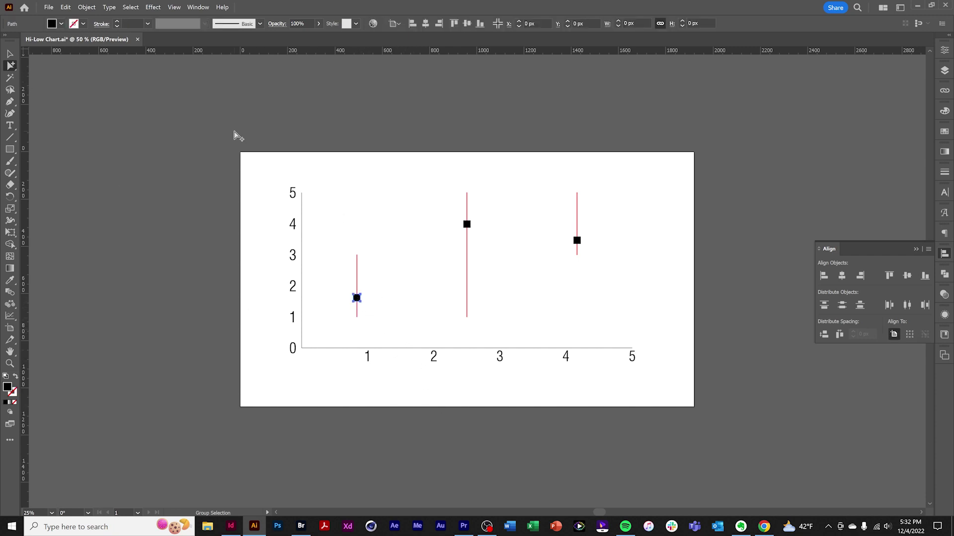
pyautogui.doubleClick(11, 209)
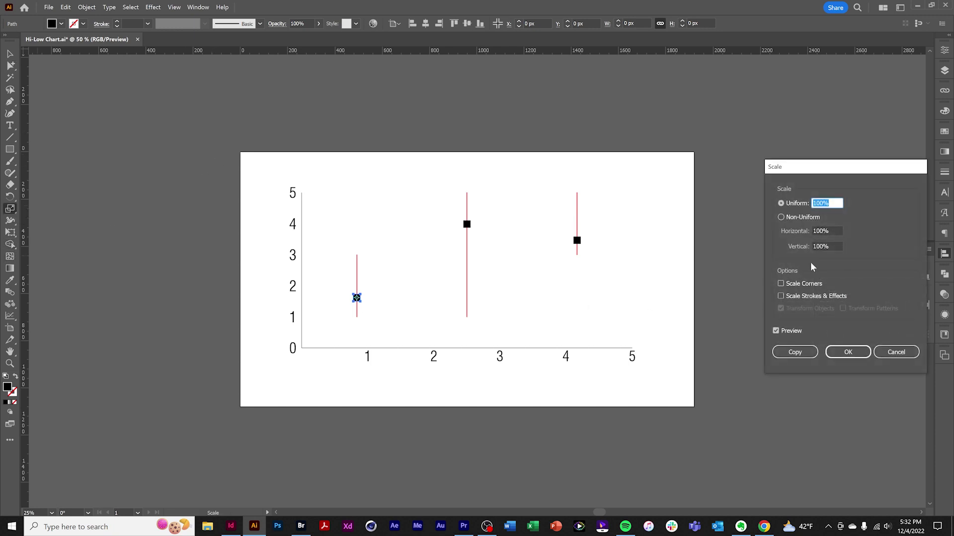
pyautogui.hotkey('shift', 'Up')
pyautogui.hotkey('shift', 'Up')
pyautogui.hotkey('shift', 'Up')
pyautogui.hotkey('shift', 'Up')
pyautogui.hotkey('shift', 'Up')
pyautogui.hotkey('shift', 'Up')
pyautogui.hotkey('shift', 'Up')
pyautogui.hotkey('shift', 'Up')
pyautogui.click(848, 352)
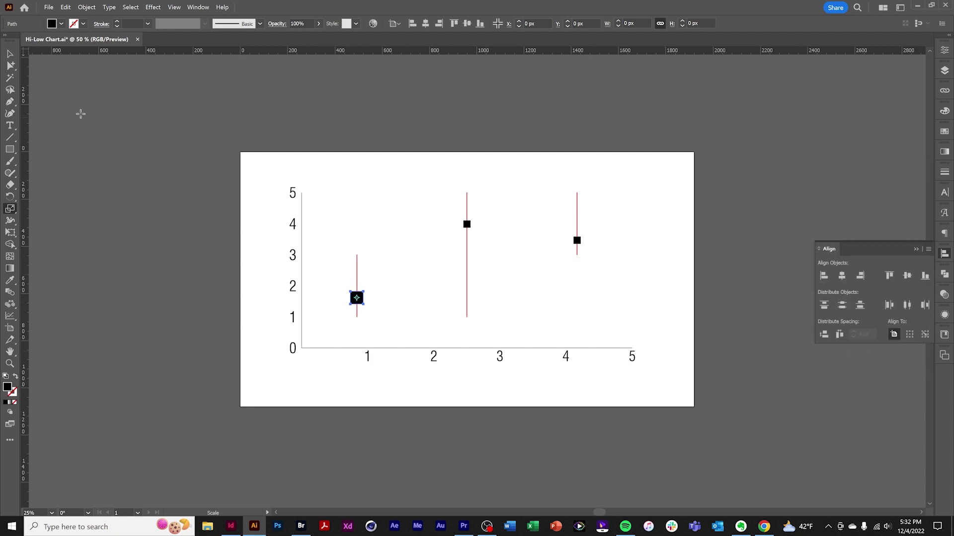
# - Apply Transform Again to enlarge the middle data point's marker by the same 180%
pyautogui.click(10, 66)
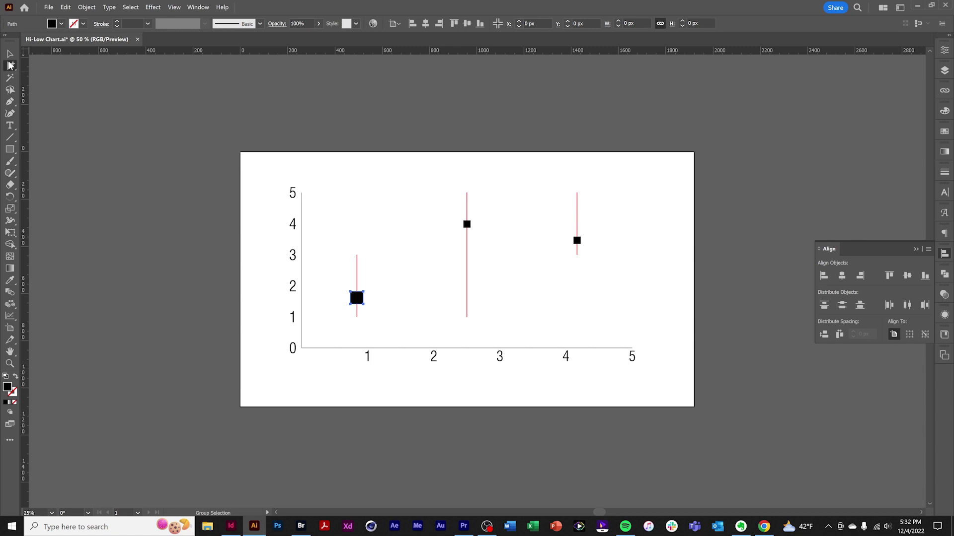
pyautogui.click(468, 225)
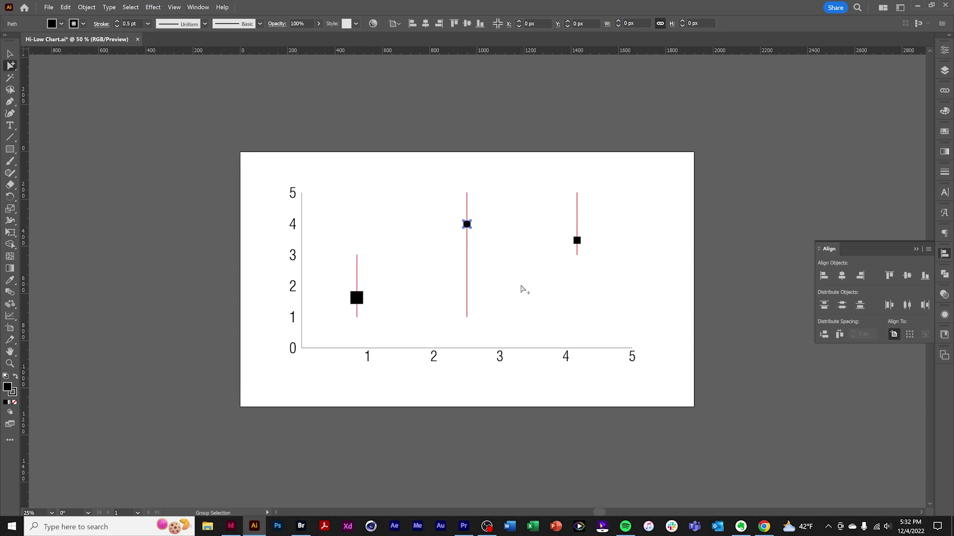
pyautogui.click(90, 7)
pyautogui.moveTo(104, 18)
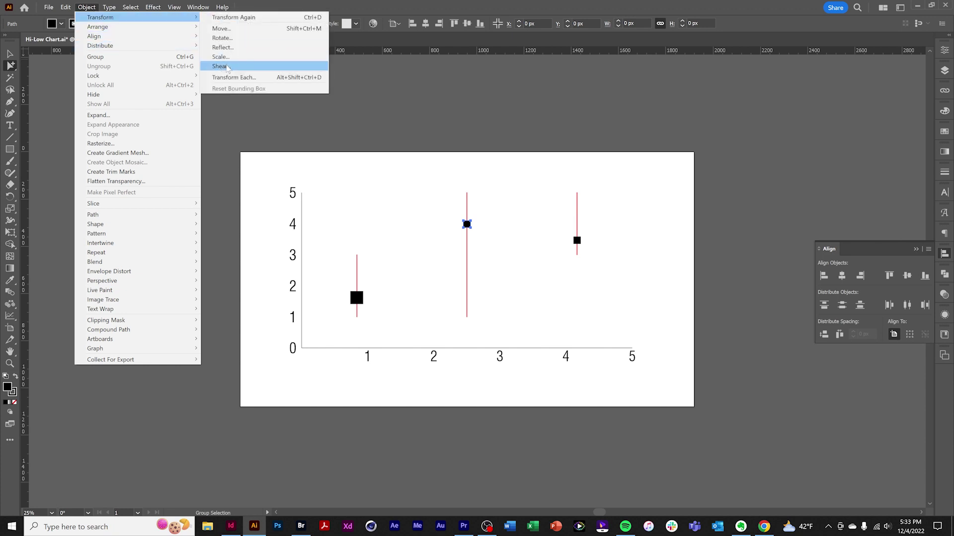
pyautogui.click(234, 17)
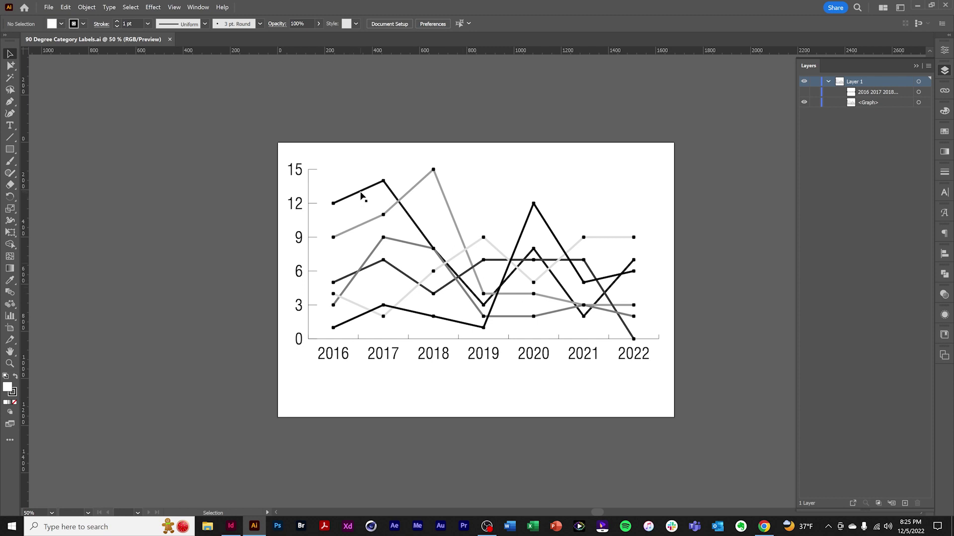
# - Add a $ before the 15 value-axis label
pyautogui.click(10, 125)
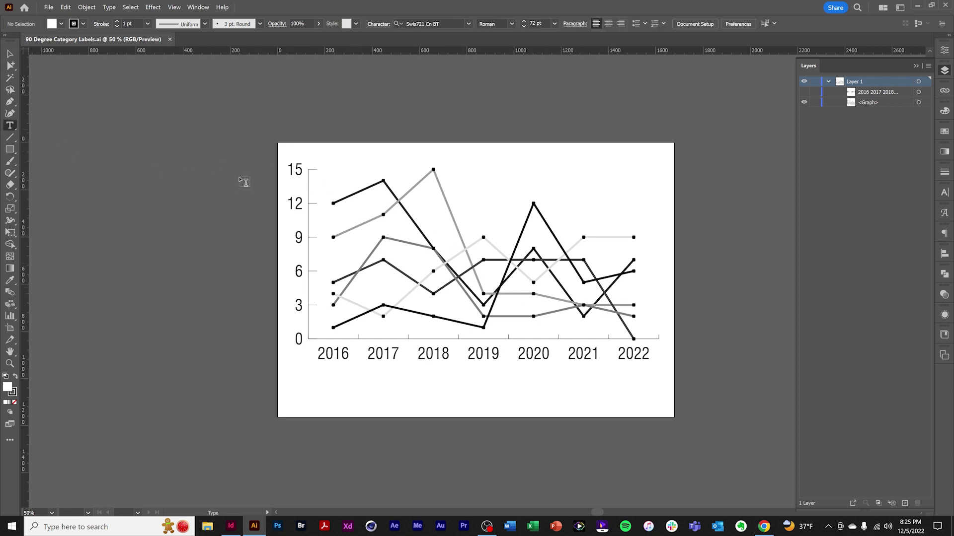
pyautogui.click(293, 170)
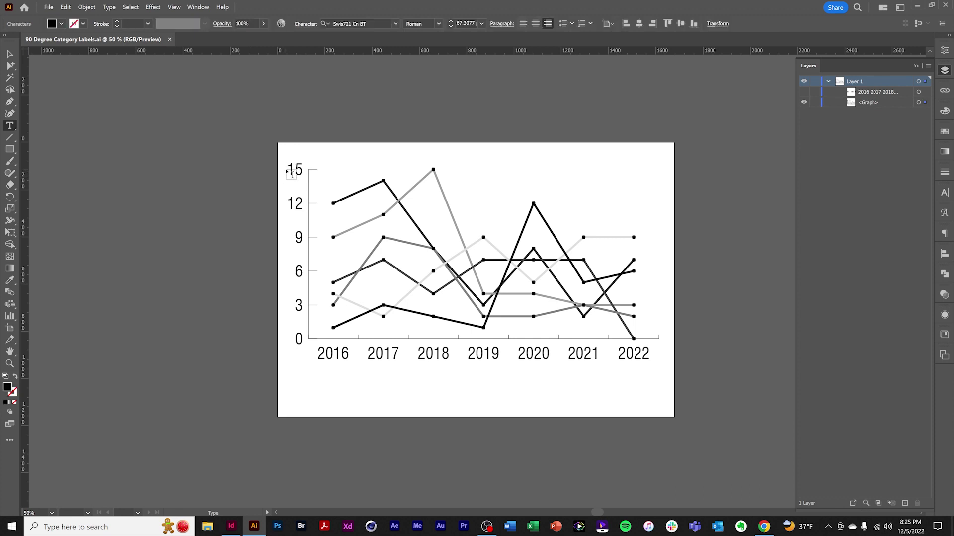
pyautogui.write('$')
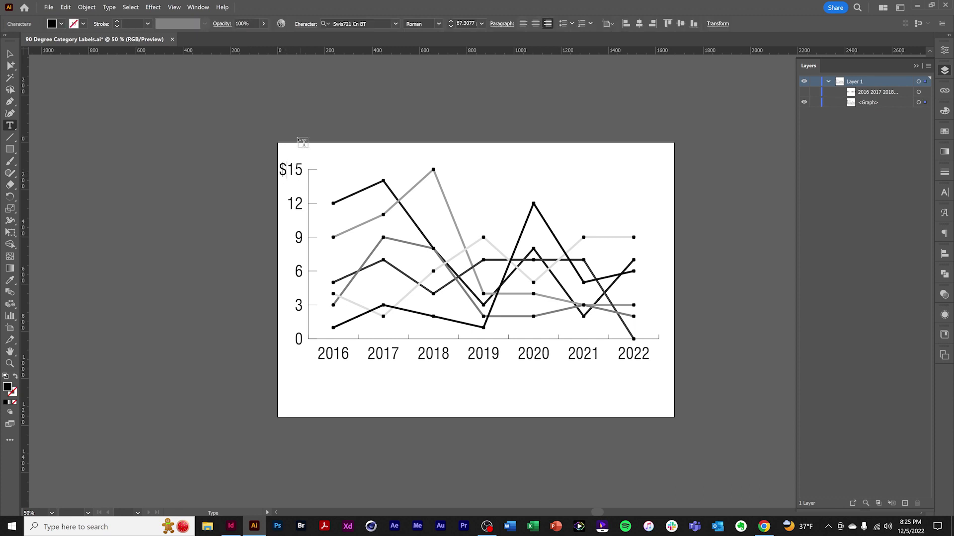
# - In the widened Graph Data table, change the 2016 value from 12.00 to 15 and apply
pyautogui.click(10, 53)
pyautogui.click(372, 187)
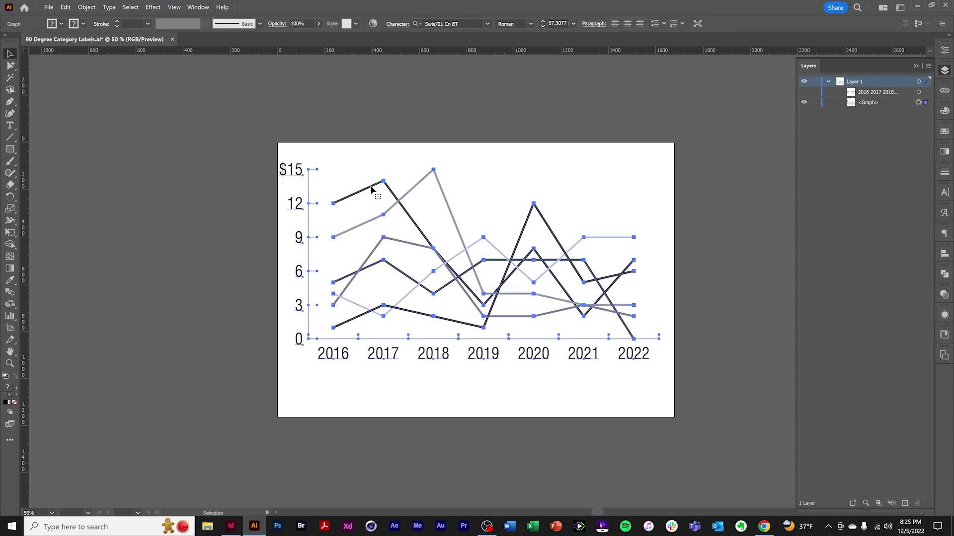
pyautogui.rightClick(371, 188)
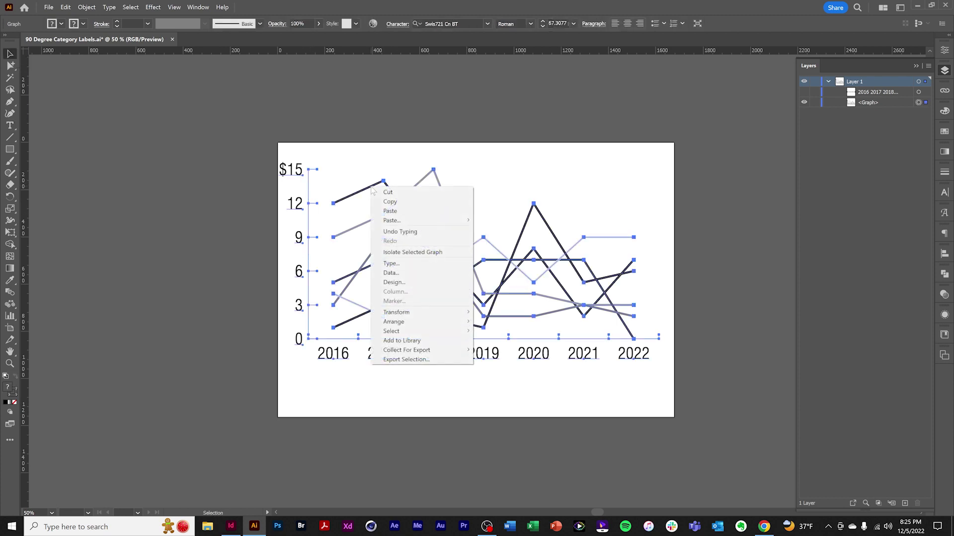
pyautogui.click(392, 274)
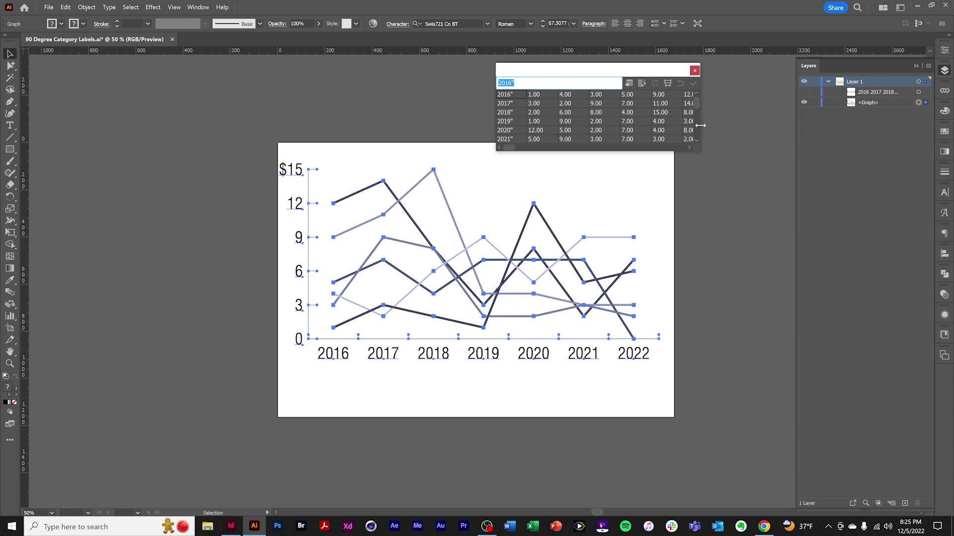
pyautogui.moveTo(701, 126); pyautogui.dragTo(728, 184)
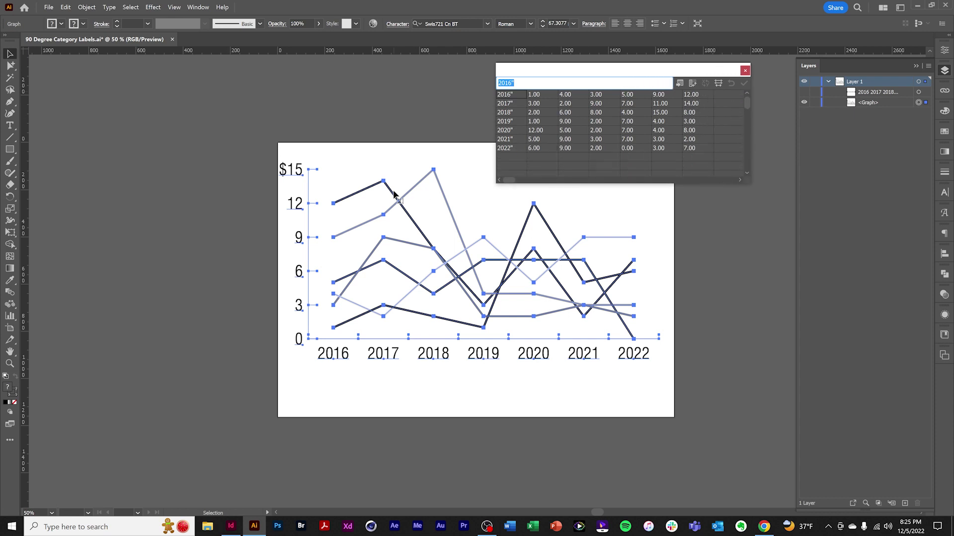
pyautogui.click(693, 95)
pyautogui.write('15')
pyautogui.click(744, 83)
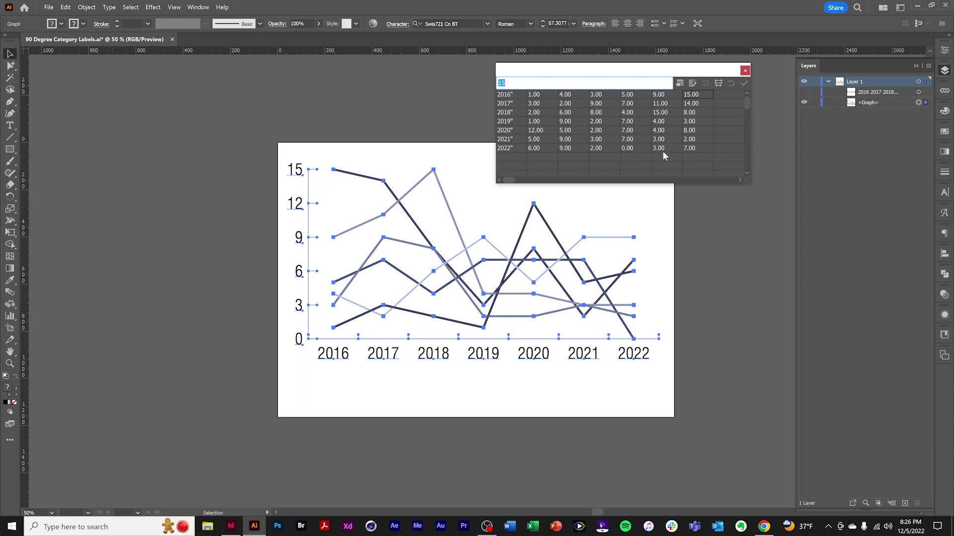
# - Nudge the bottom-axis year labels down two arrow-key steps
pyautogui.click(10, 65)
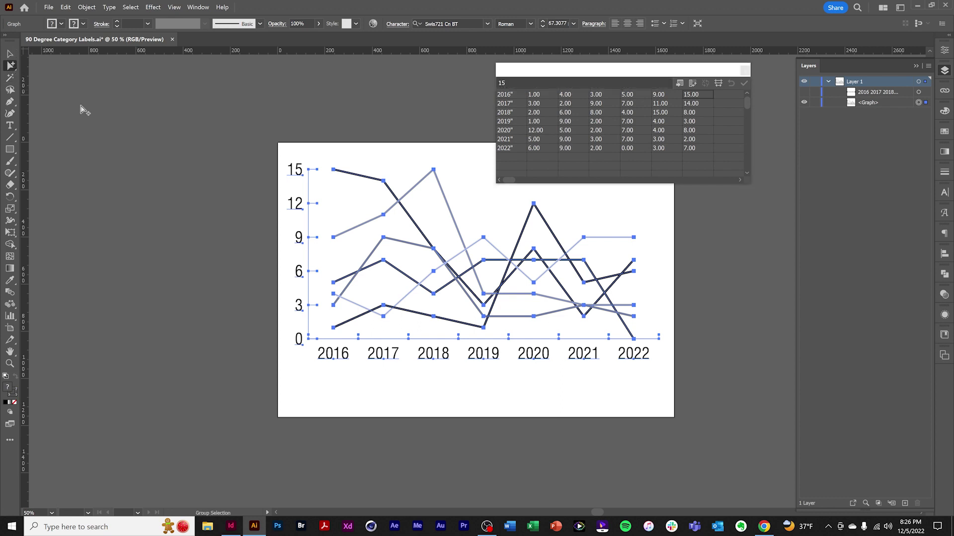
pyautogui.click(383, 372)
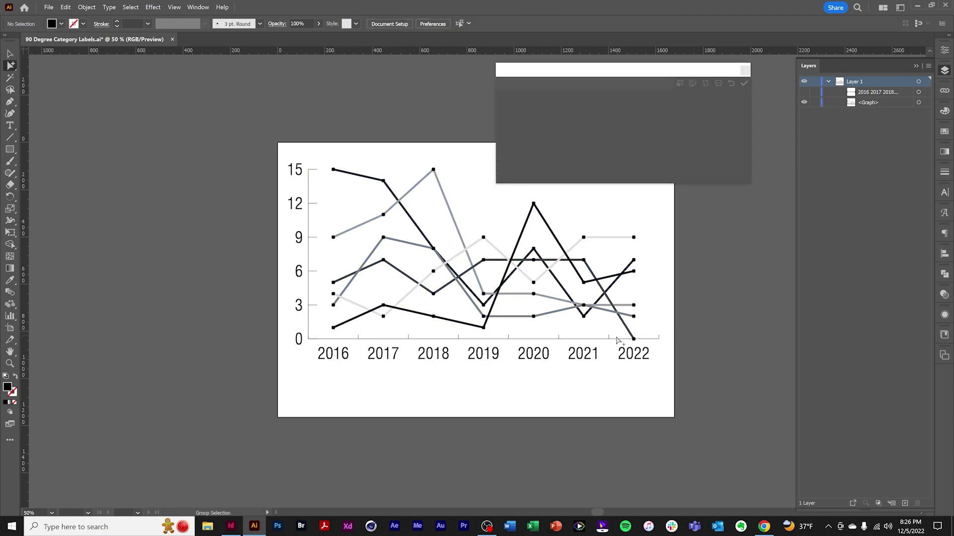
pyautogui.moveTo(318, 375); pyautogui.dragTo(666, 360)
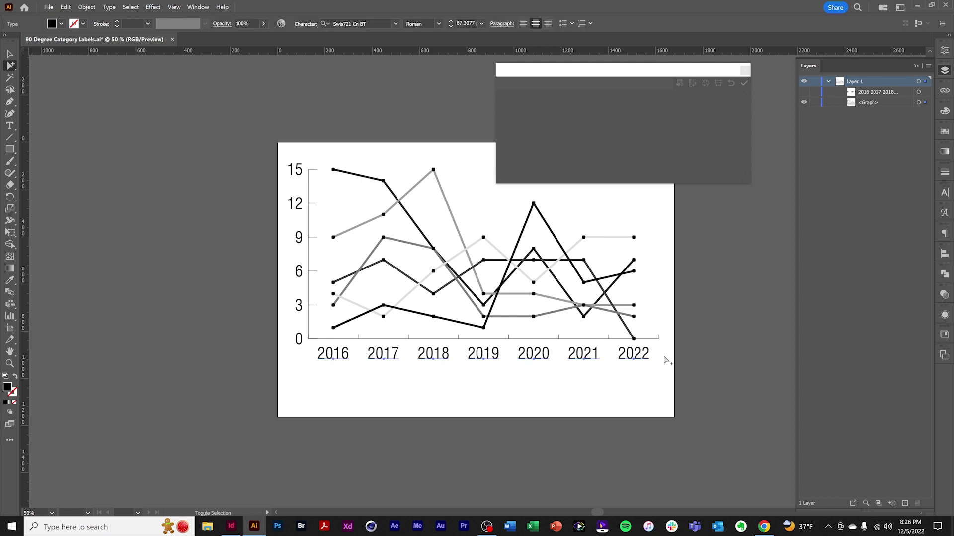
pyautogui.press('Down')
pyautogui.press('Down')
pyautogui.press('Down')
pyautogui.press('Down')
pyautogui.press('Down')
pyautogui.press('Down')
pyautogui.press('Down')
pyautogui.press('Down')
pyautogui.press('Down')
pyautogui.press('Down')
pyautogui.press('Down')
pyautogui.press('Down')
pyautogui.press('Down')
pyautogui.press('Down')
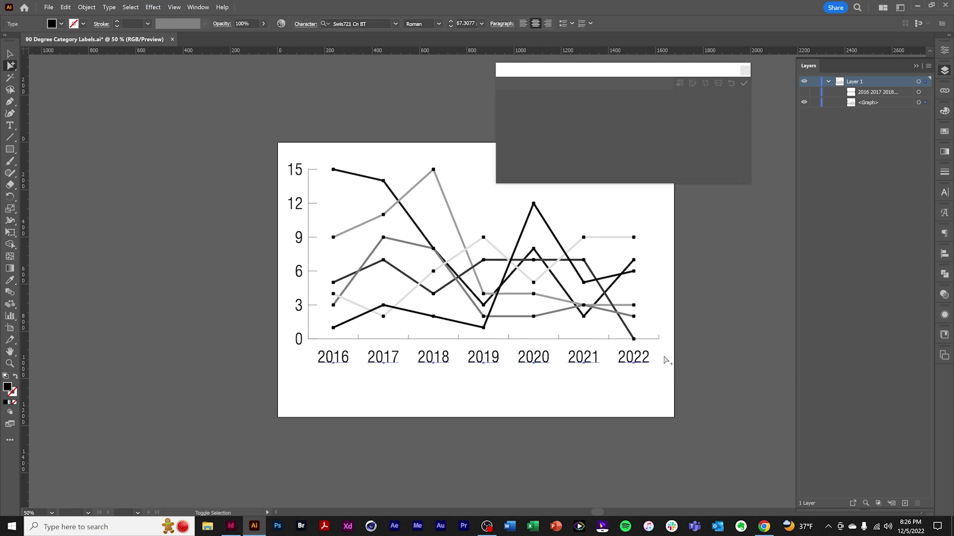
pyautogui.press('Down')
pyautogui.press('Down')
pyautogui.press('Down')
pyautogui.press('Down')
pyautogui.press('Down')
pyautogui.press('Down')
pyautogui.press('Down')
pyautogui.press('Down')
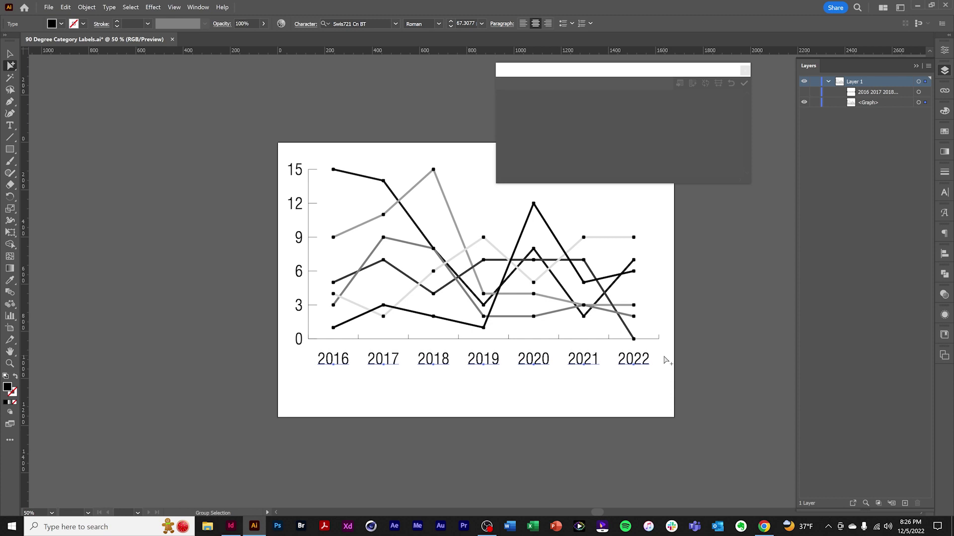
# - Set the last series' 2016 value back to 12 in Graph Data and apply
pyautogui.click(10, 53)
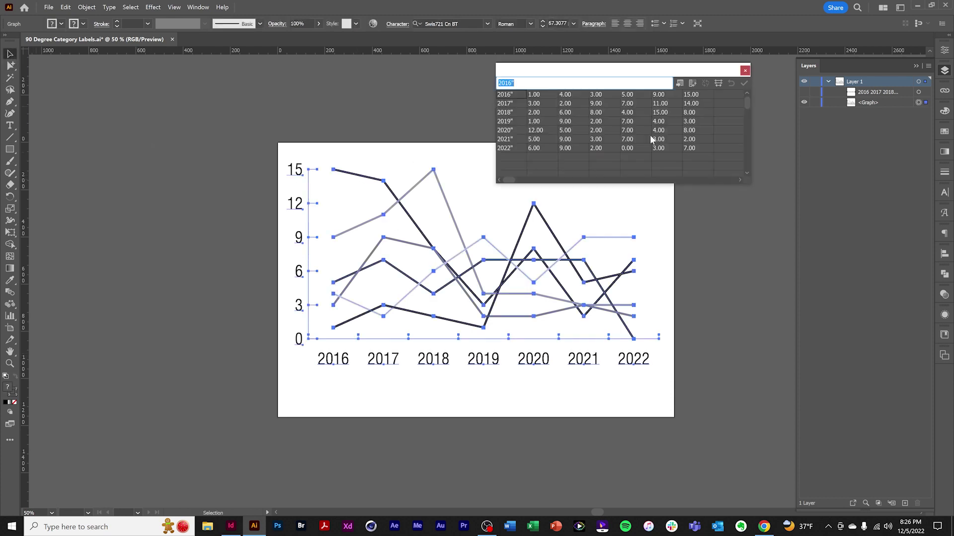
pyautogui.click(698, 95)
pyautogui.write('12')
pyautogui.click(745, 84)
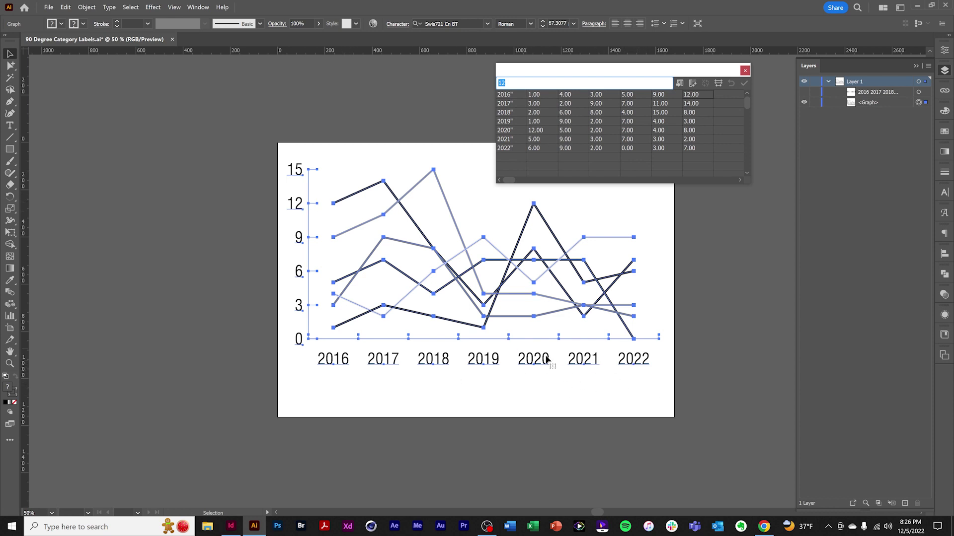
# - Give the line starting at 12 a teal stroke with no fill from the Swatches panel
pyautogui.click(11, 66)
pyautogui.click(118, 107)
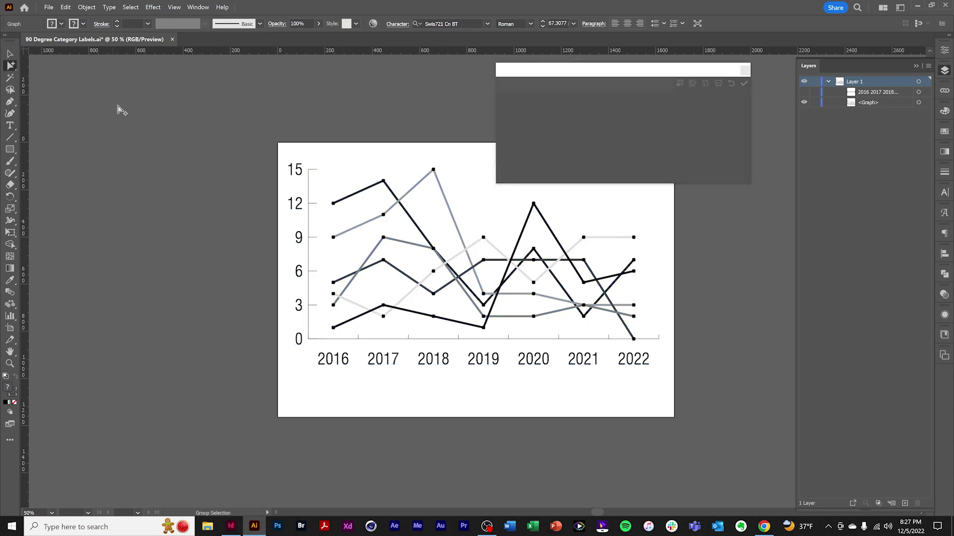
pyautogui.click(361, 194)
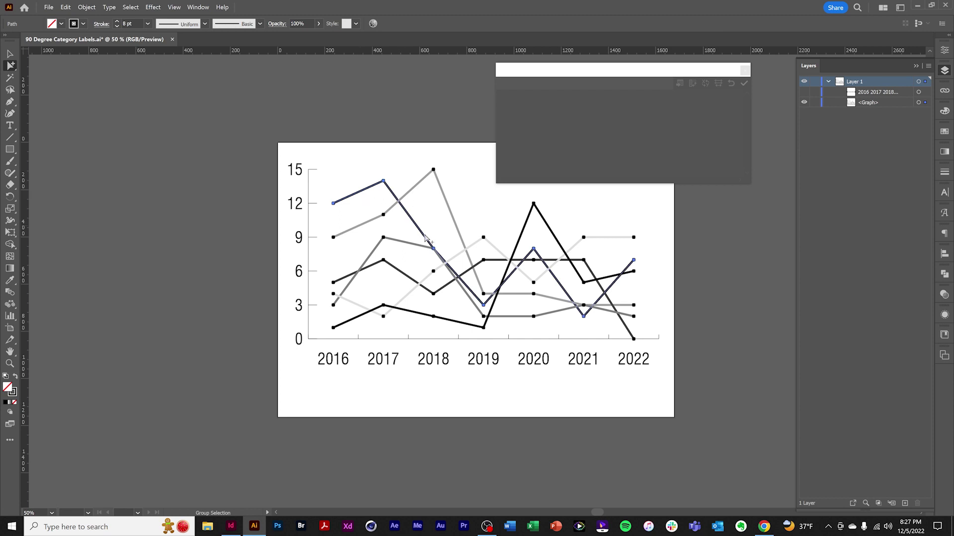
pyautogui.click(943, 133)
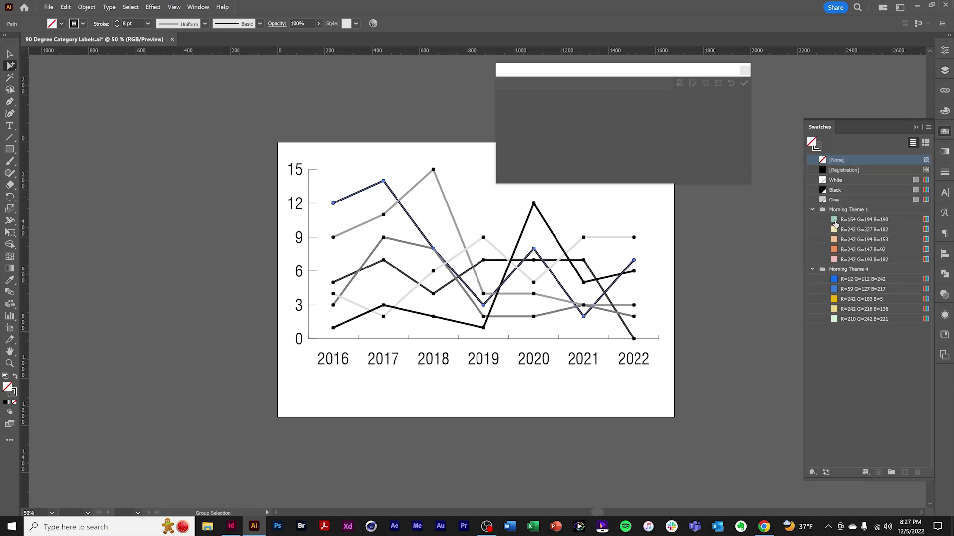
pyautogui.click(834, 223)
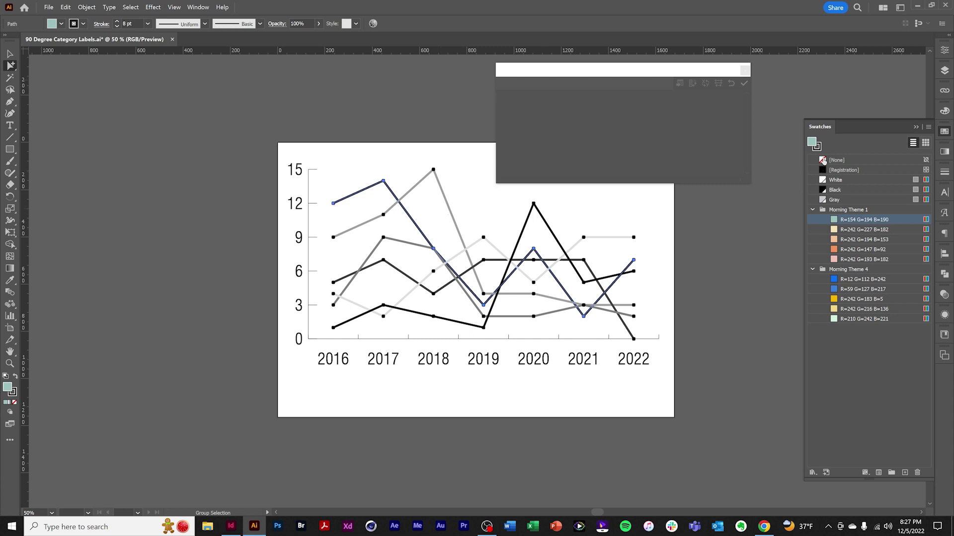
pyautogui.click(823, 162)
pyautogui.click(834, 220)
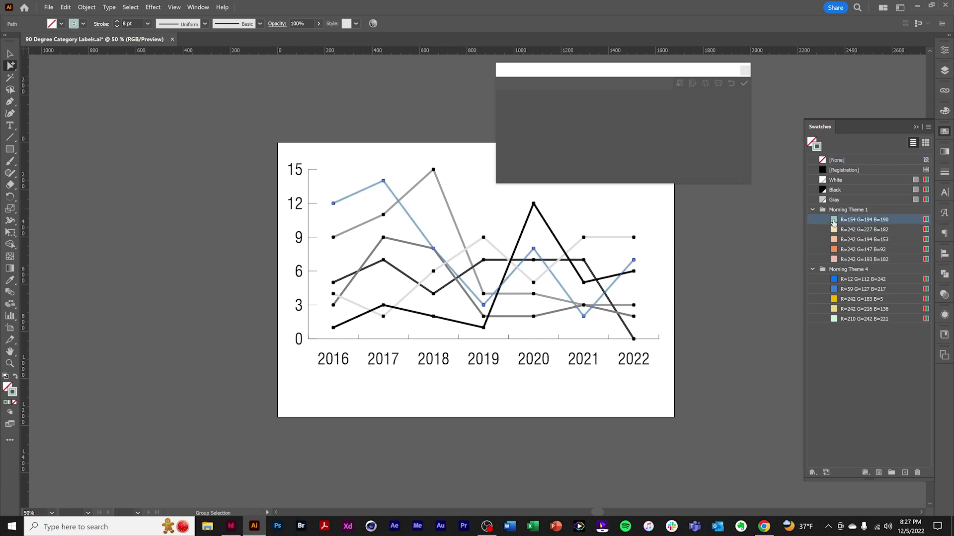
# - Colour the line peaking at 15 orange, the 3-to-9 line blue, and the line starting at 5 yellow
pyautogui.click(415, 190)
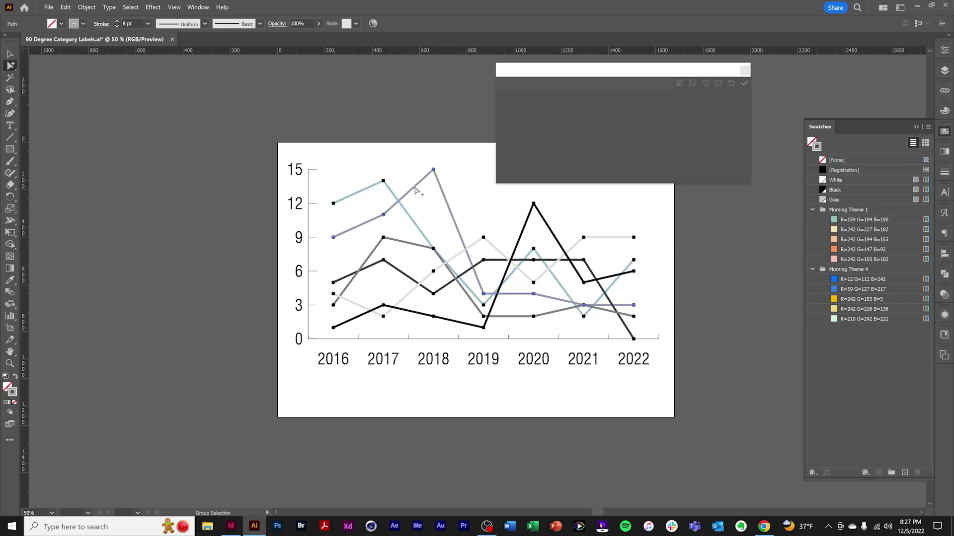
pyautogui.click(834, 251)
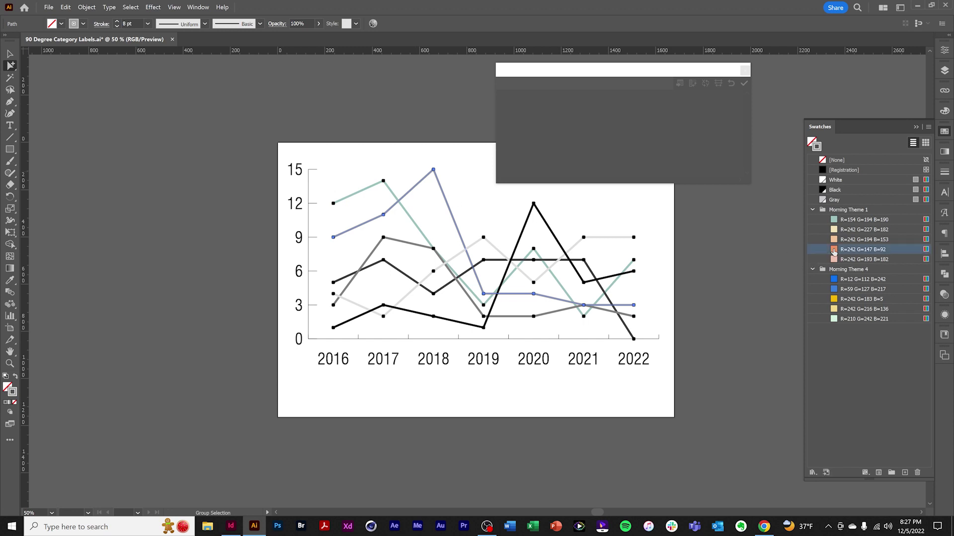
pyautogui.click(404, 242)
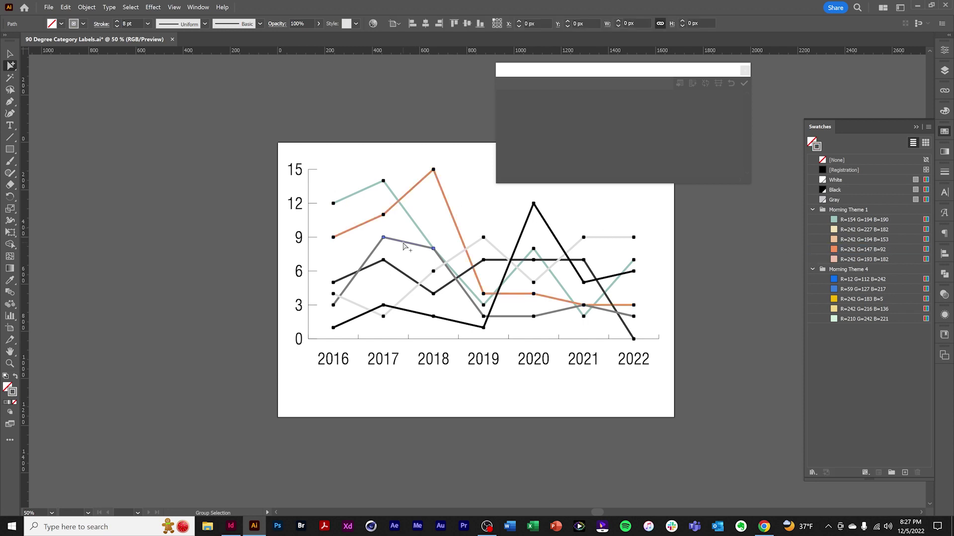
pyautogui.click(834, 290)
pyautogui.click(404, 277)
pyautogui.click(834, 300)
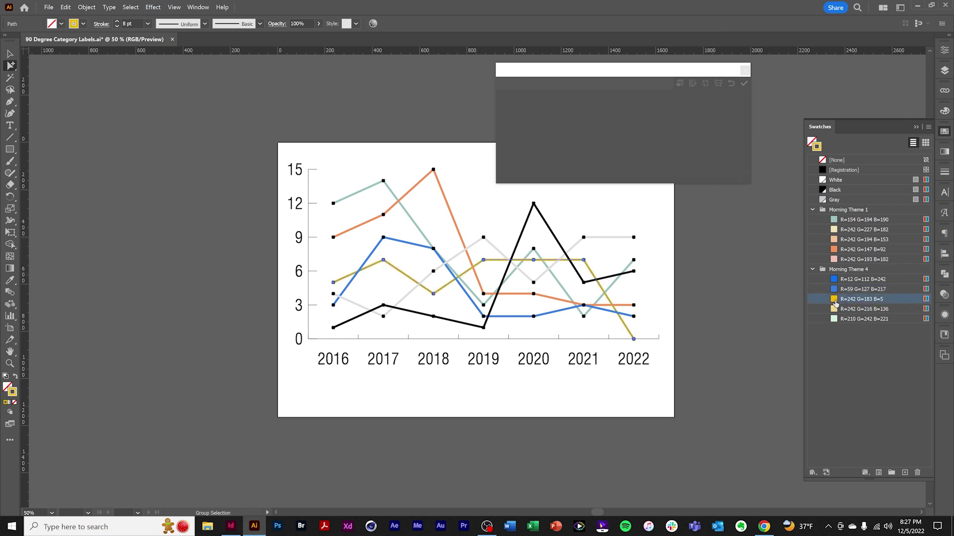
# - Colour the remaining black line peach, then deselect everything
pyautogui.click(409, 312)
pyautogui.click(409, 313)
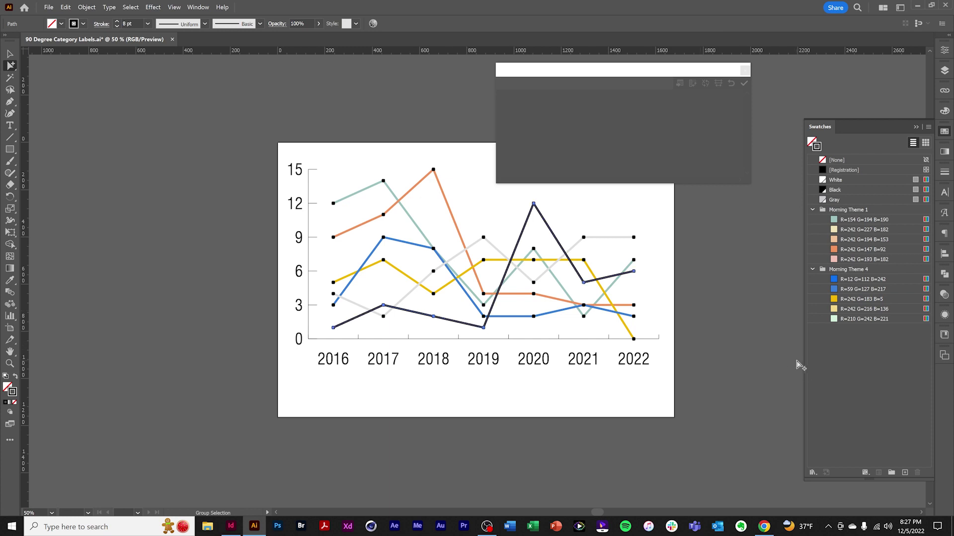
pyautogui.click(835, 240)
pyautogui.click(735, 295)
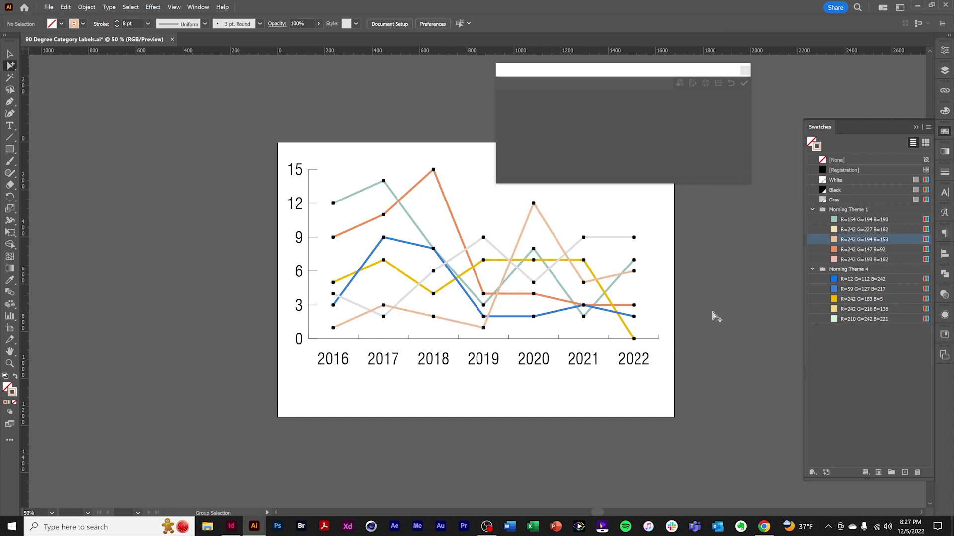
pyautogui.click(10, 53)
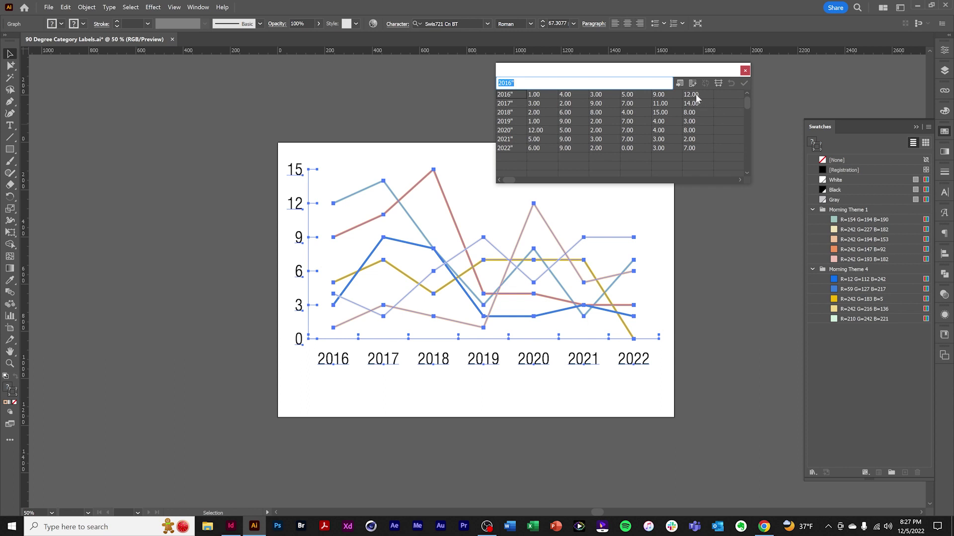
# - Change the teal series' 2016 value to 15 in Graph Data, apply, and deselect
pyautogui.click(696, 96)
pyautogui.write('15')
pyautogui.click(744, 84)
pyautogui.click(370, 148)
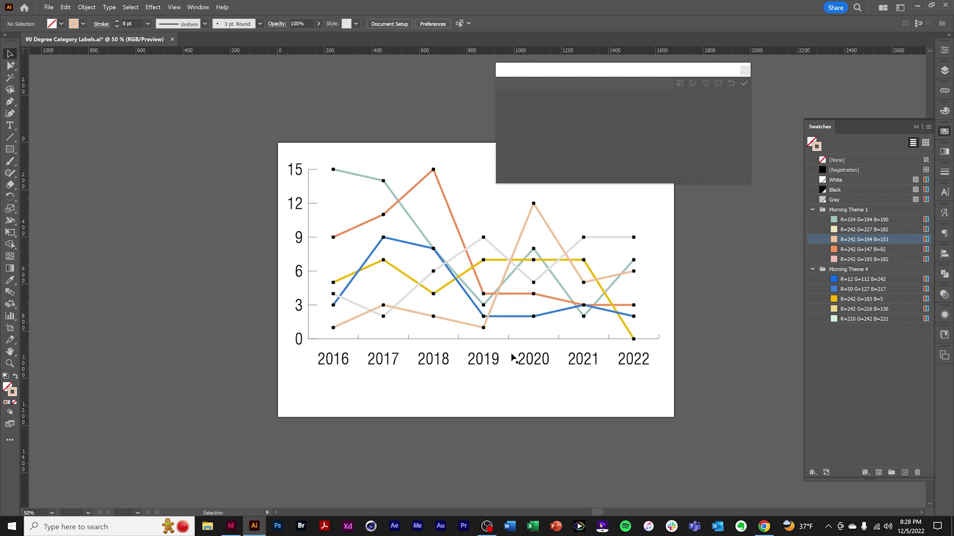
# - Rotate the 2016 year label 90° so it reads vertically
pyautogui.click(10, 66)
pyautogui.click(348, 365)
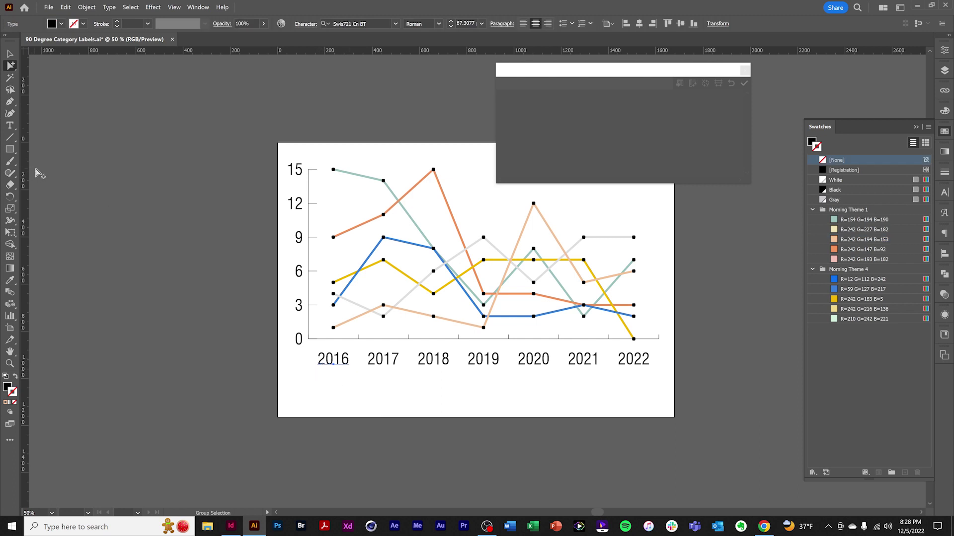
pyautogui.doubleClick(11, 197)
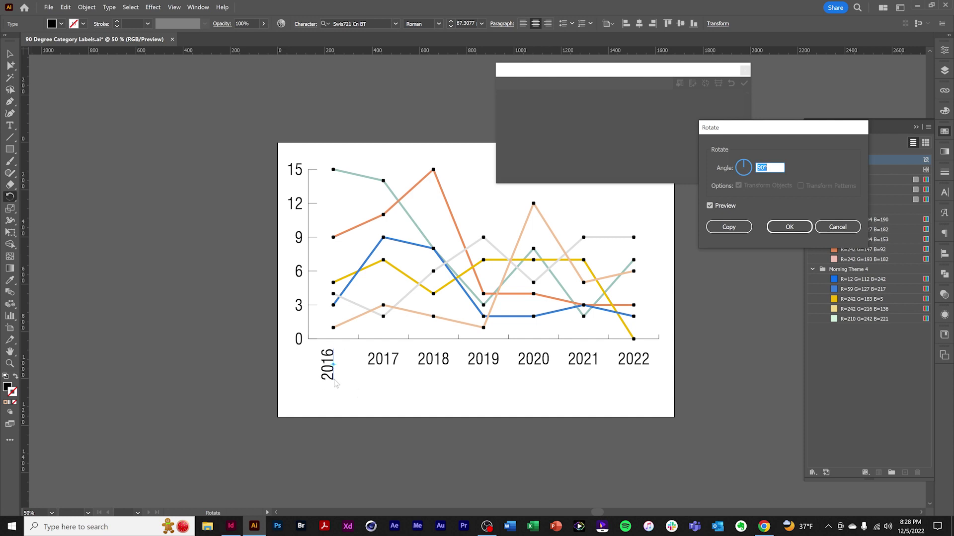
pyautogui.click(801, 232)
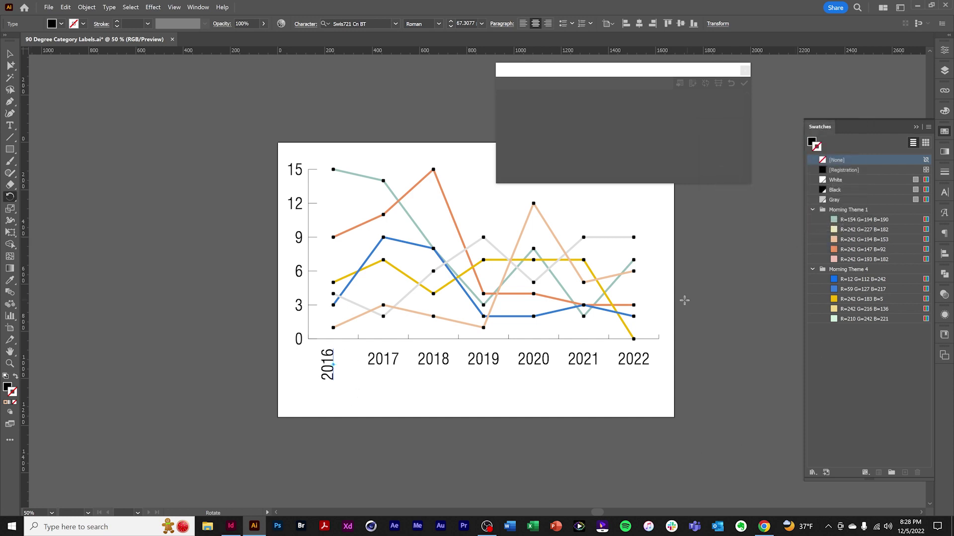
# - Change the teal series' 2016 value to 12 in the graph data and apply it
pyautogui.click(10, 54)
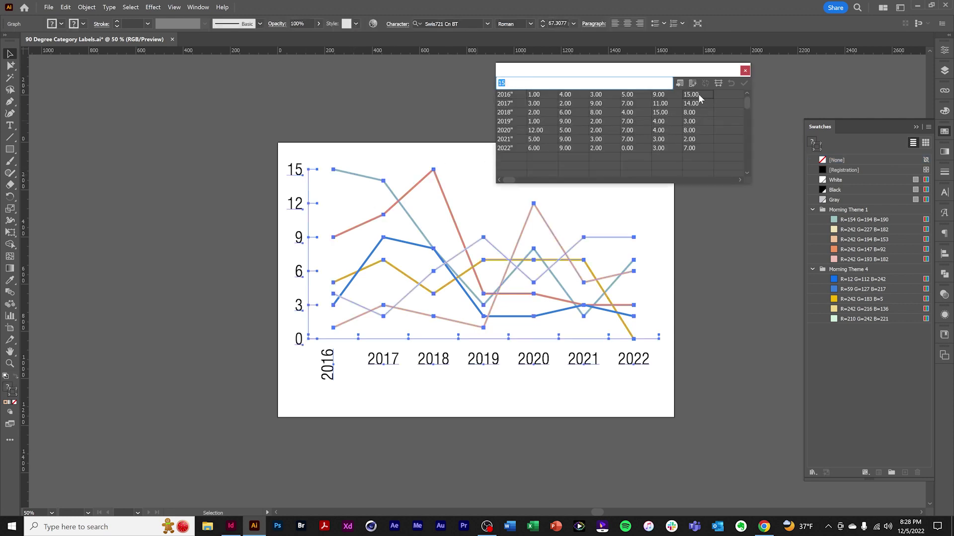
pyautogui.write('12')
pyautogui.click(743, 83)
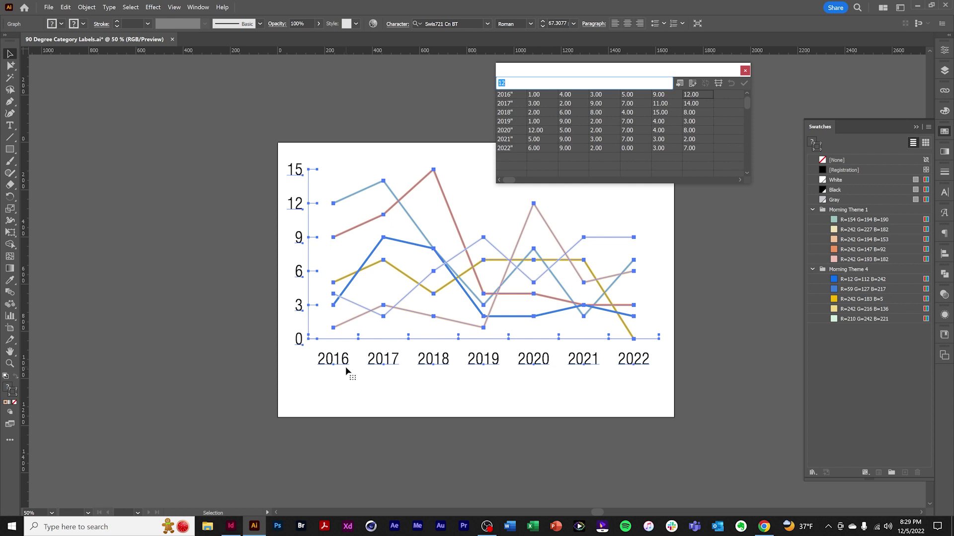
# - Select all seven year labels, 2016 through 2022, and turn them 90° vertical
pyautogui.click(361, 370)
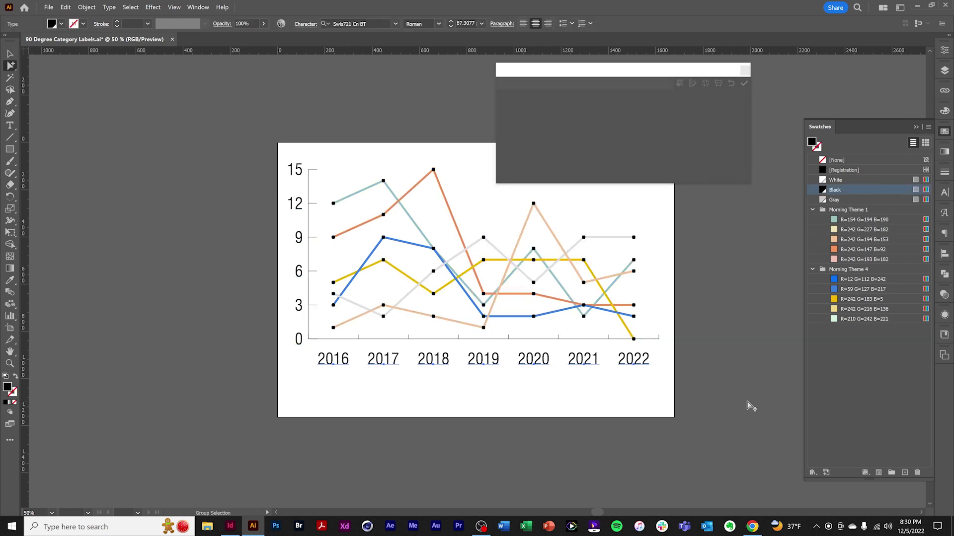
pyautogui.click(823, 161)
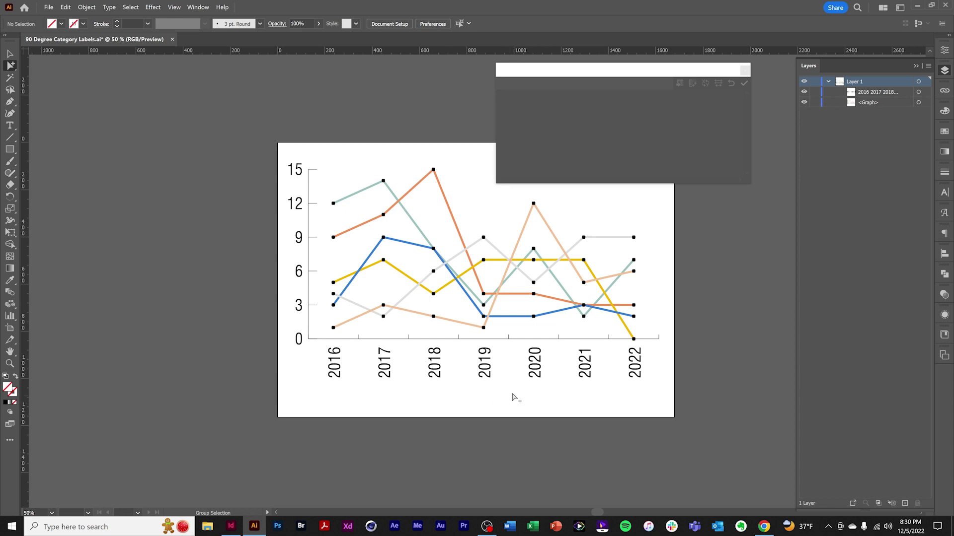
pyautogui.click(575, 392)
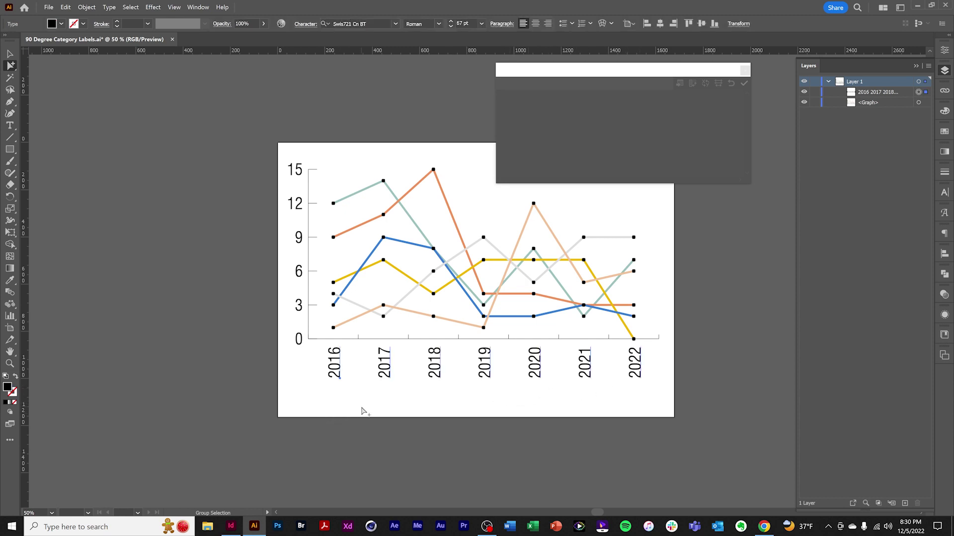